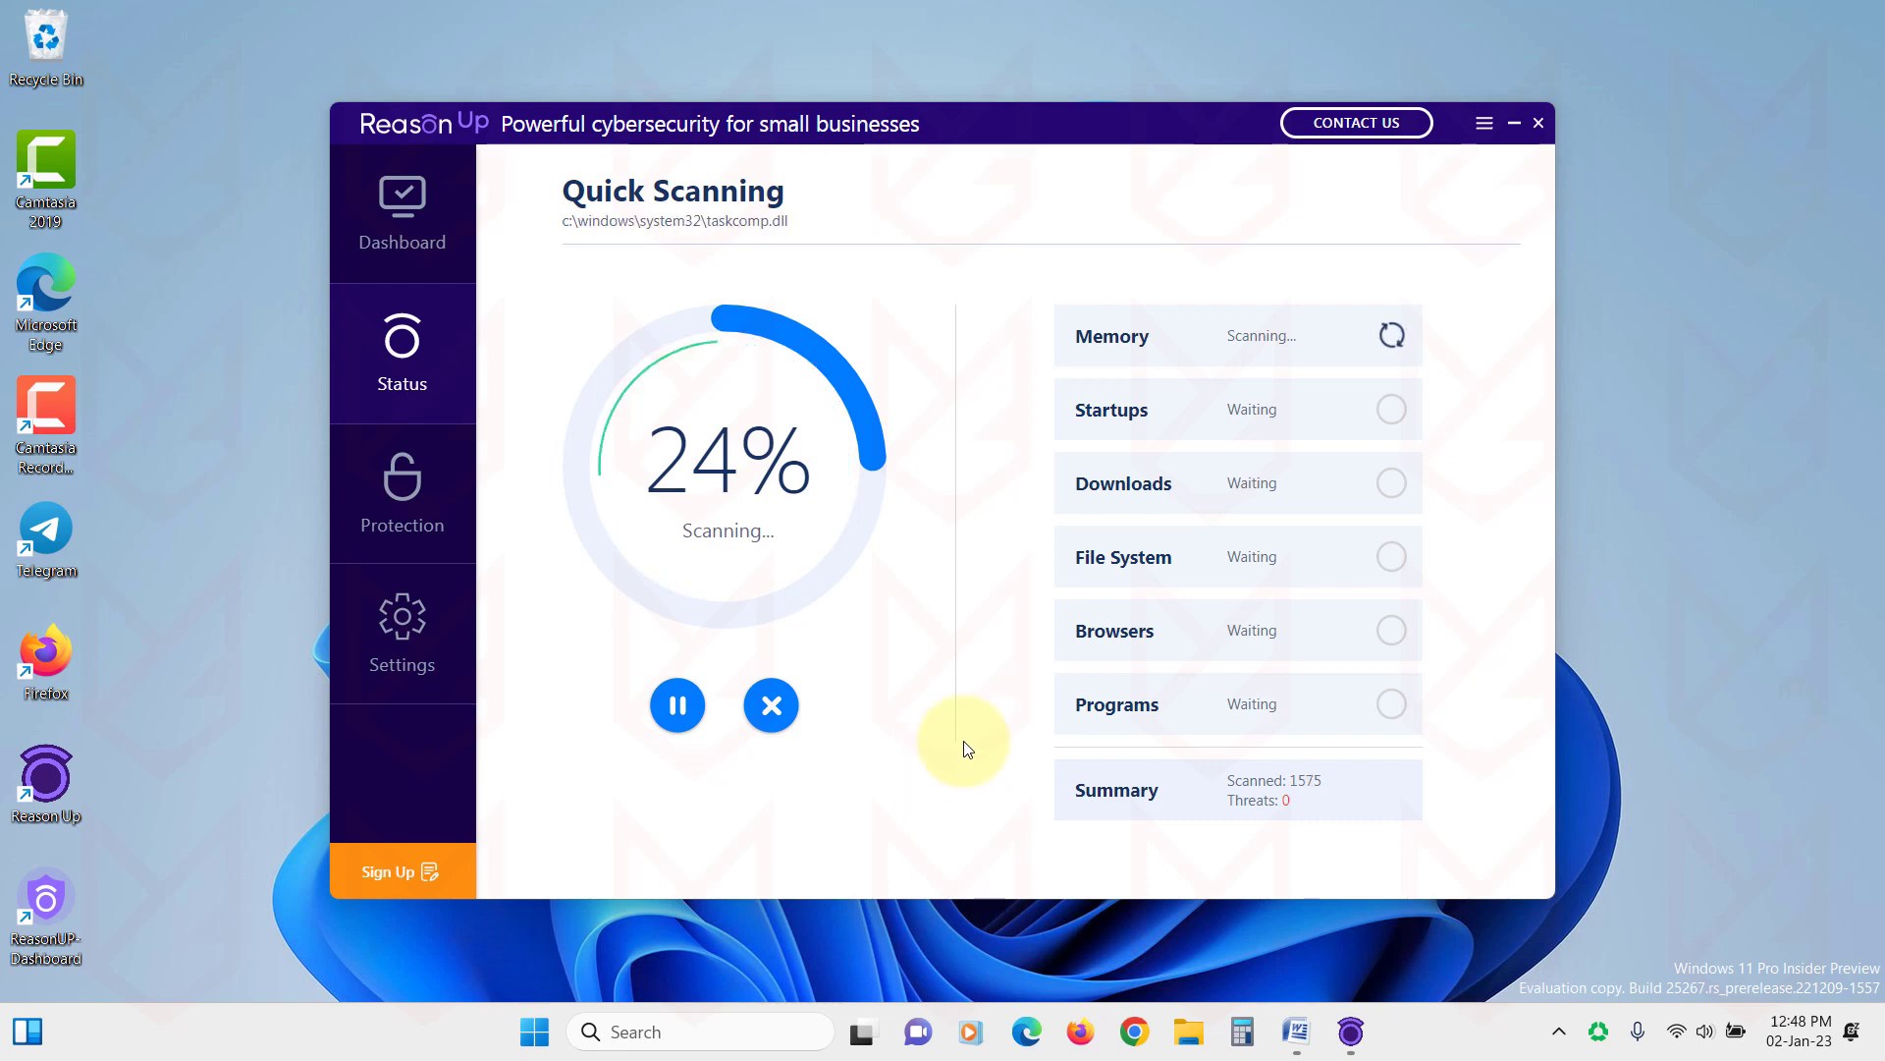
Cancel the running Reason Up quick scan, confirm with Yes, and dismiss the Scan completed notification
click(771, 707)
click(1048, 619)
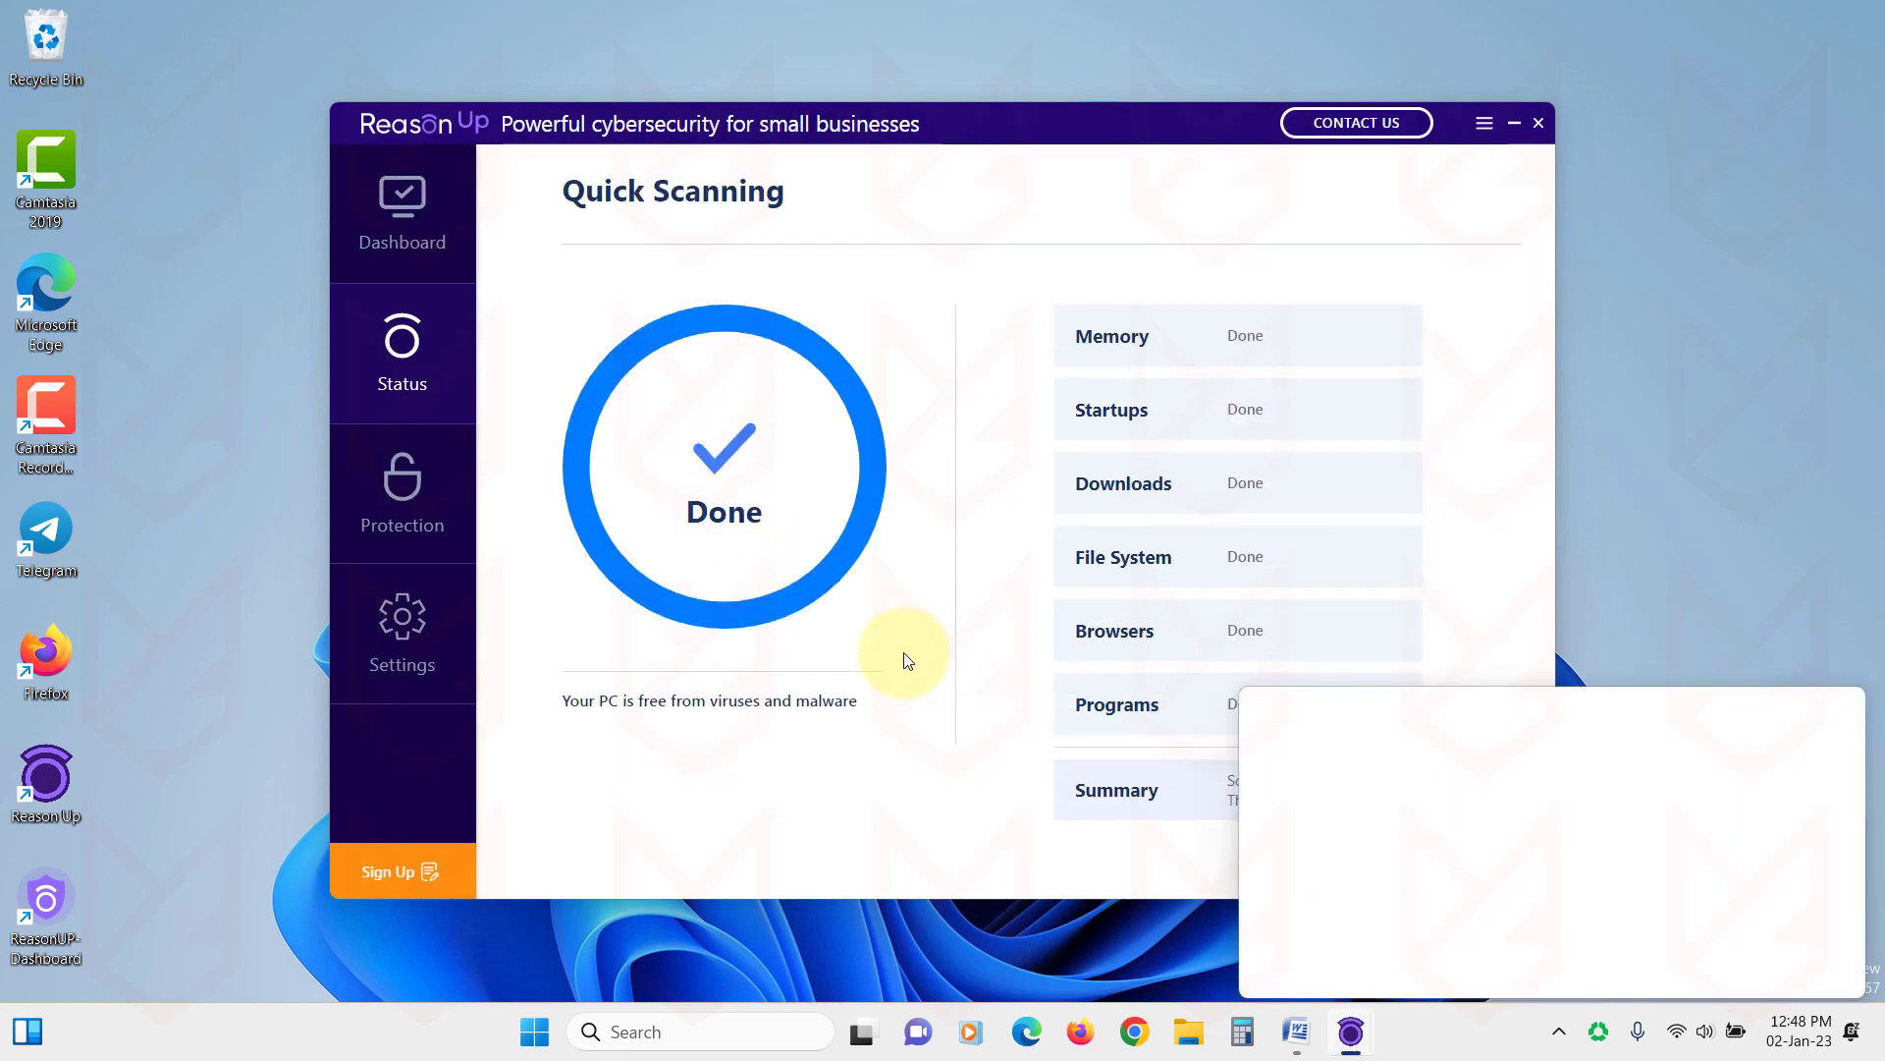
click(1834, 703)
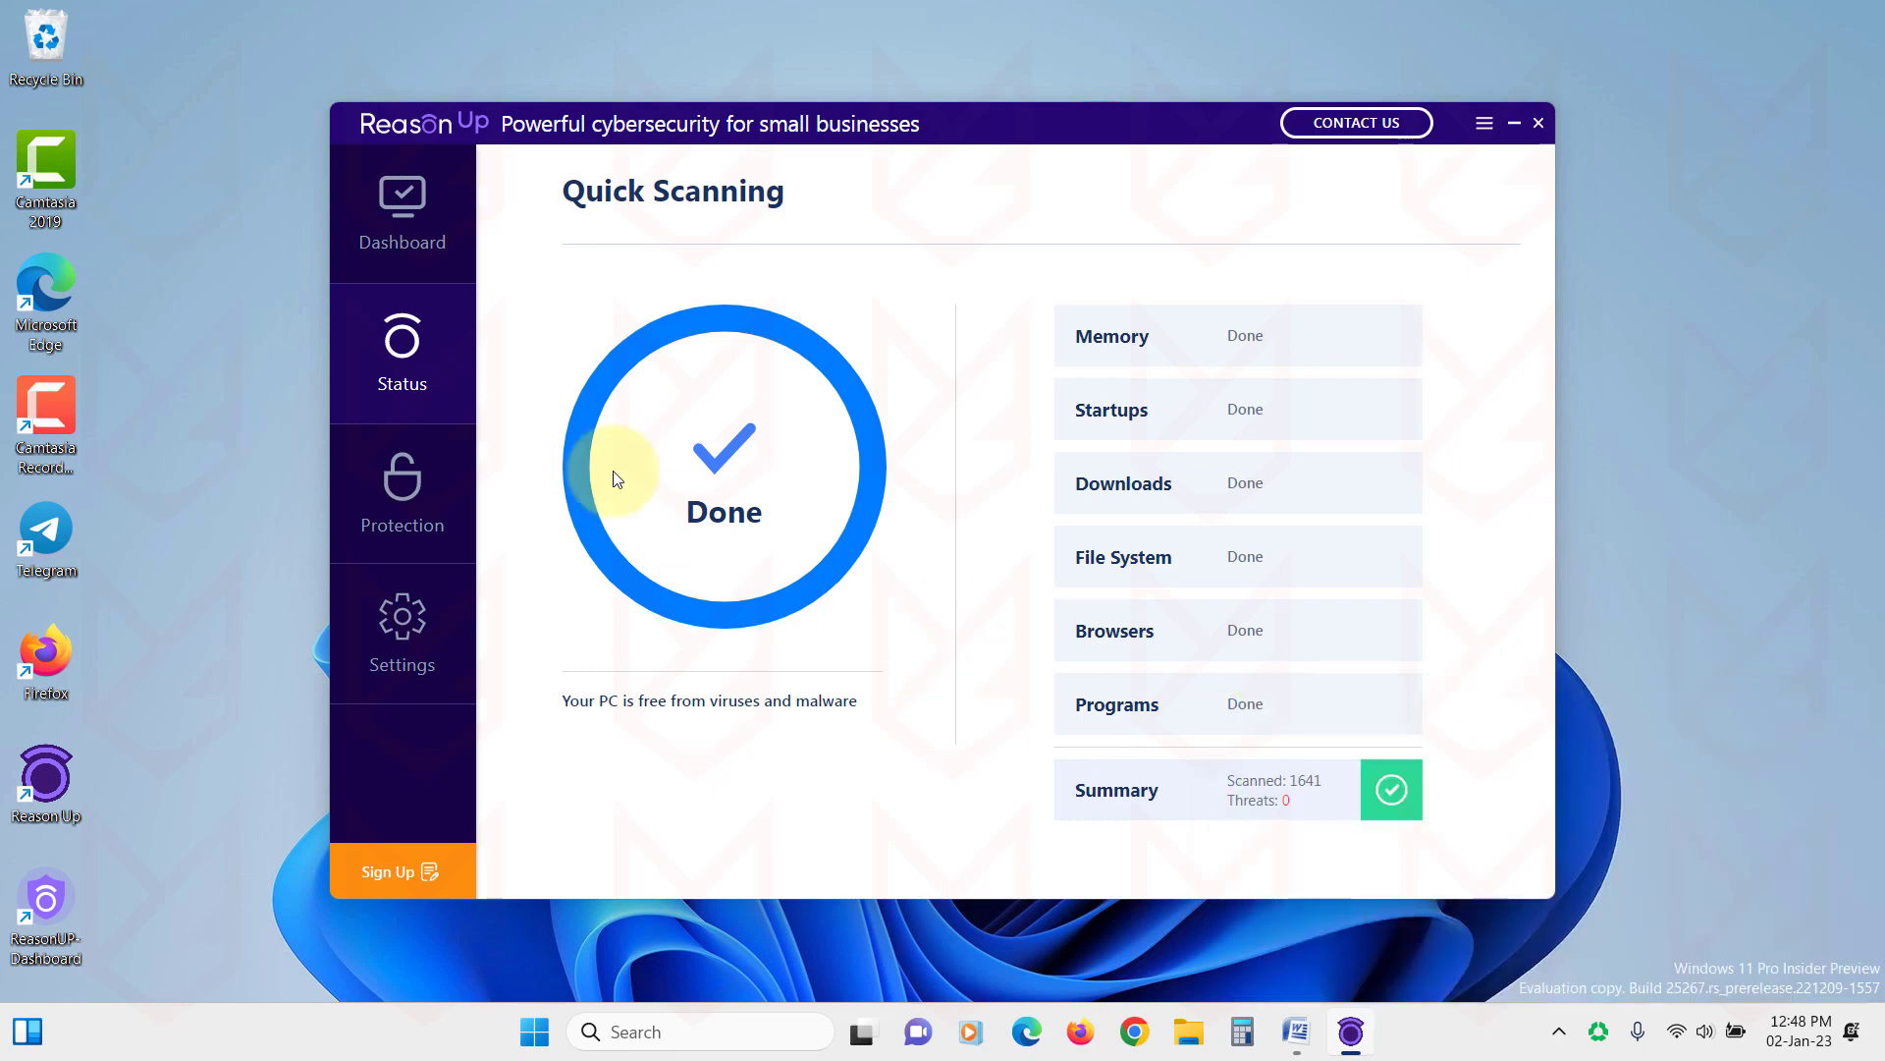
Browse Status, Protection and Settings, then open Settings' Protection and Scans scheduling options
click(404, 378)
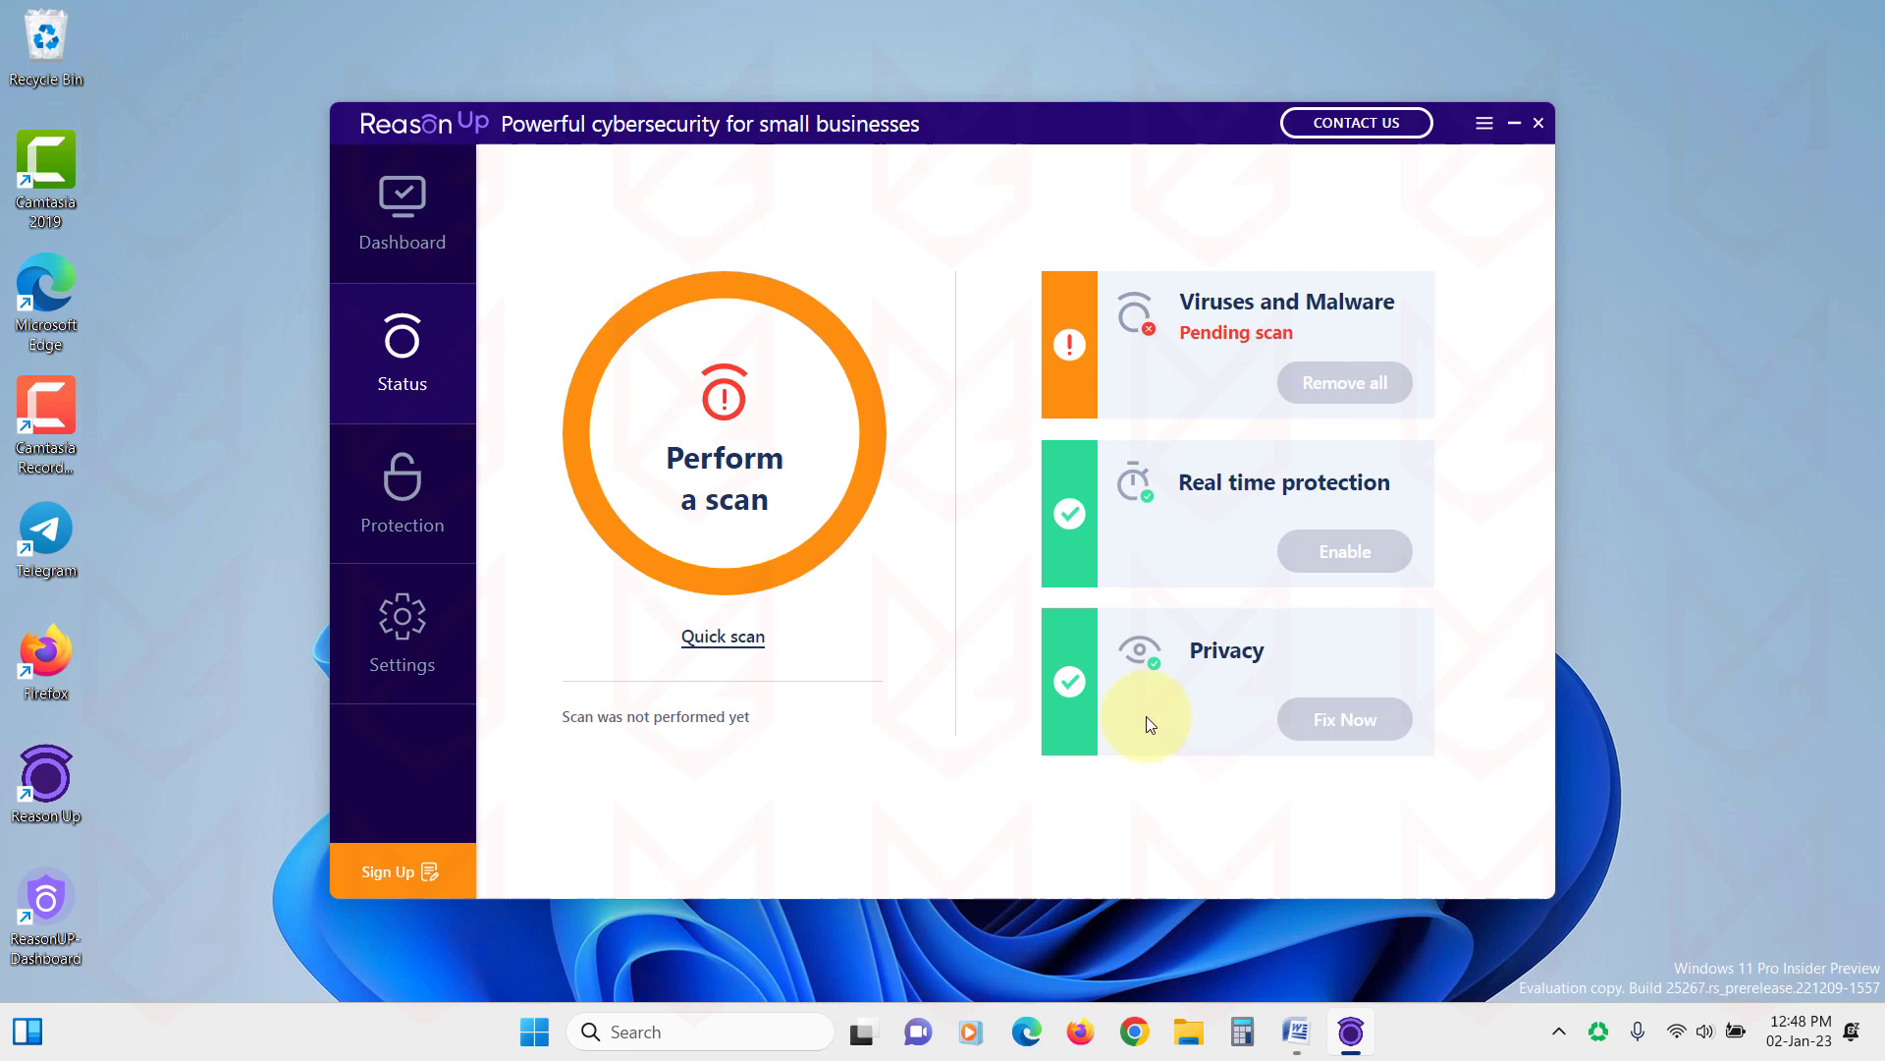
click(442, 520)
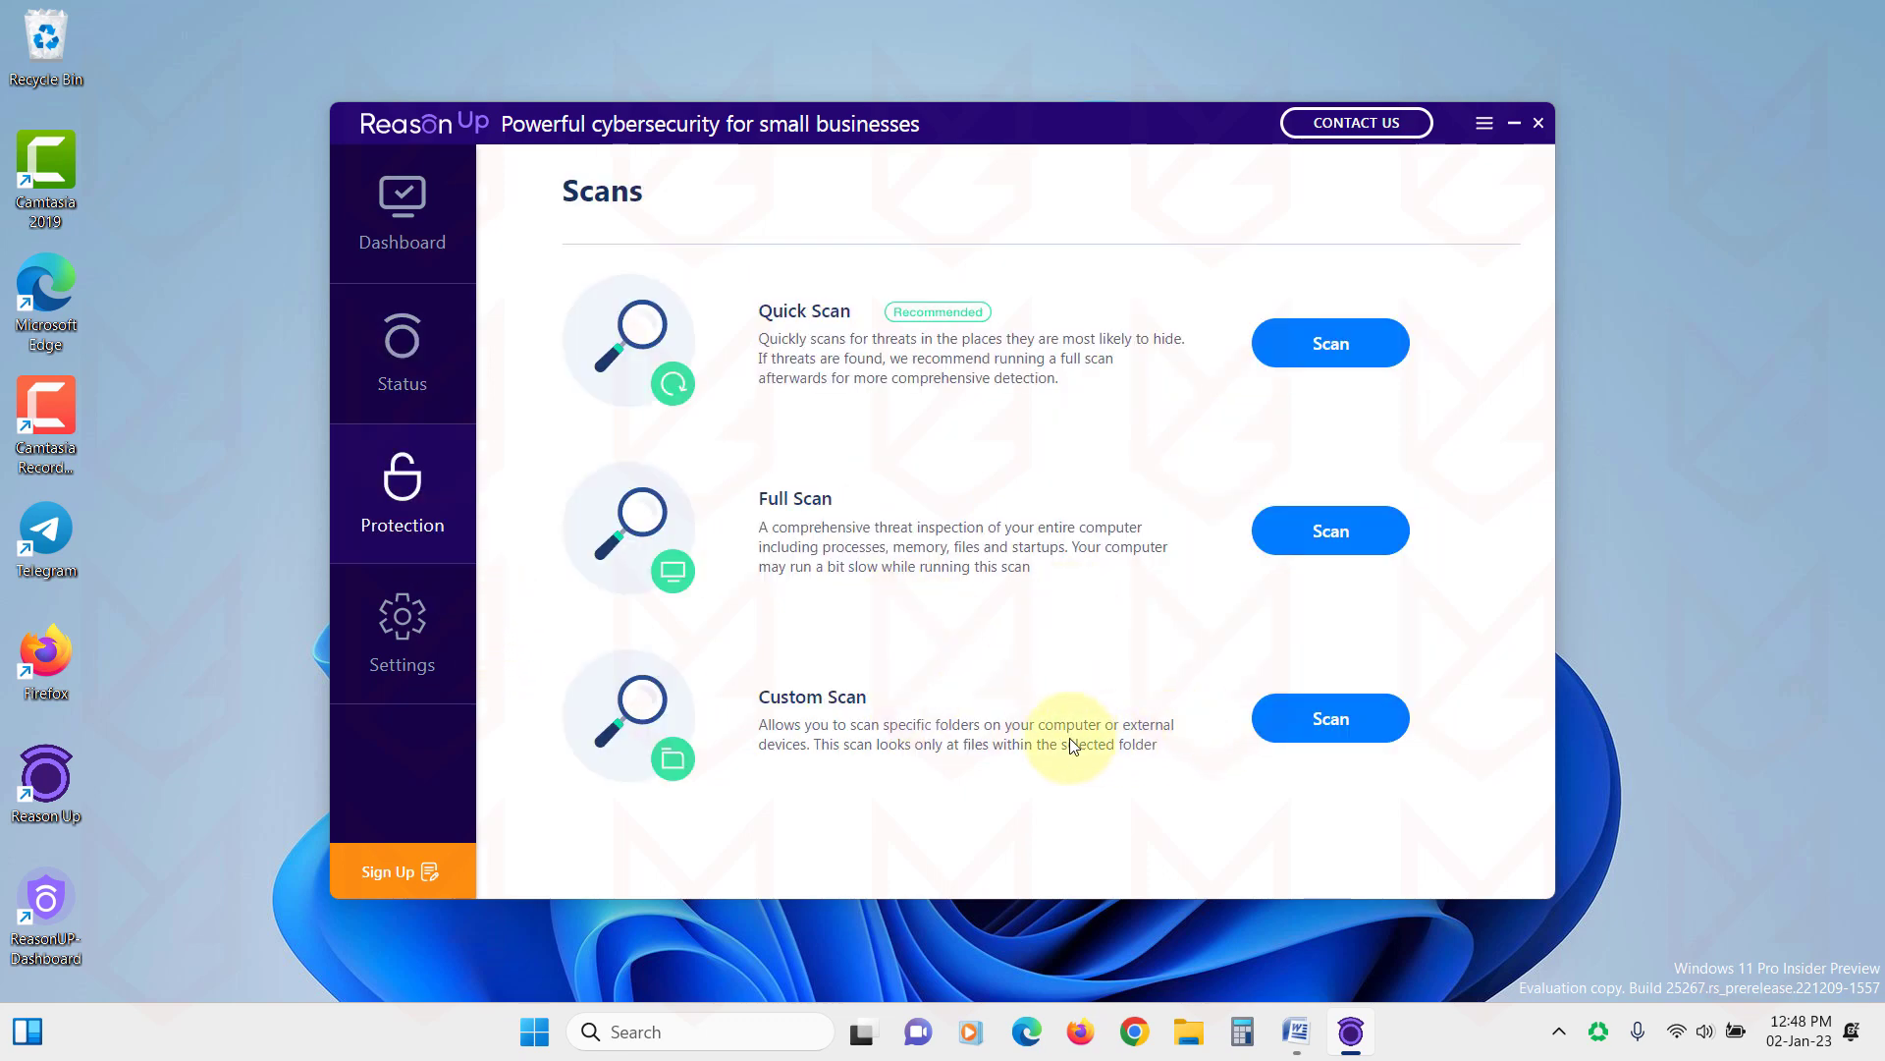
click(408, 633)
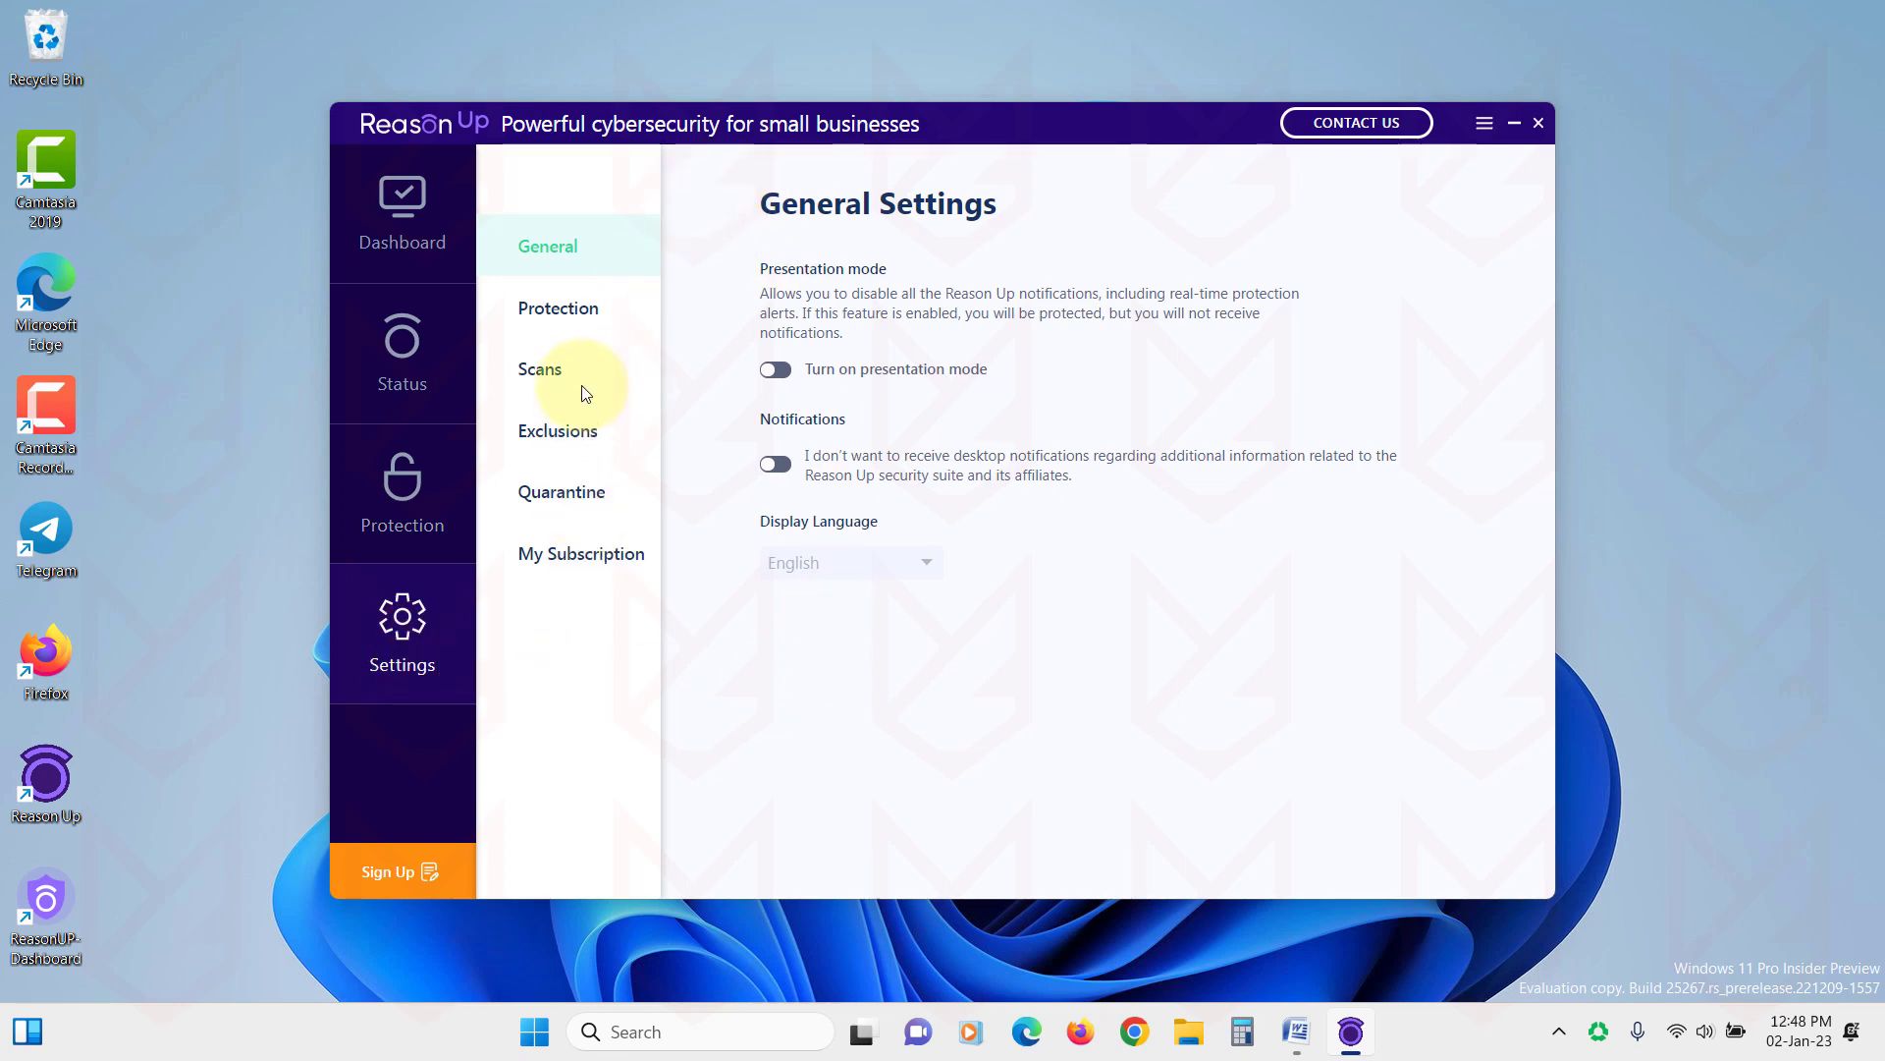
click(558, 309)
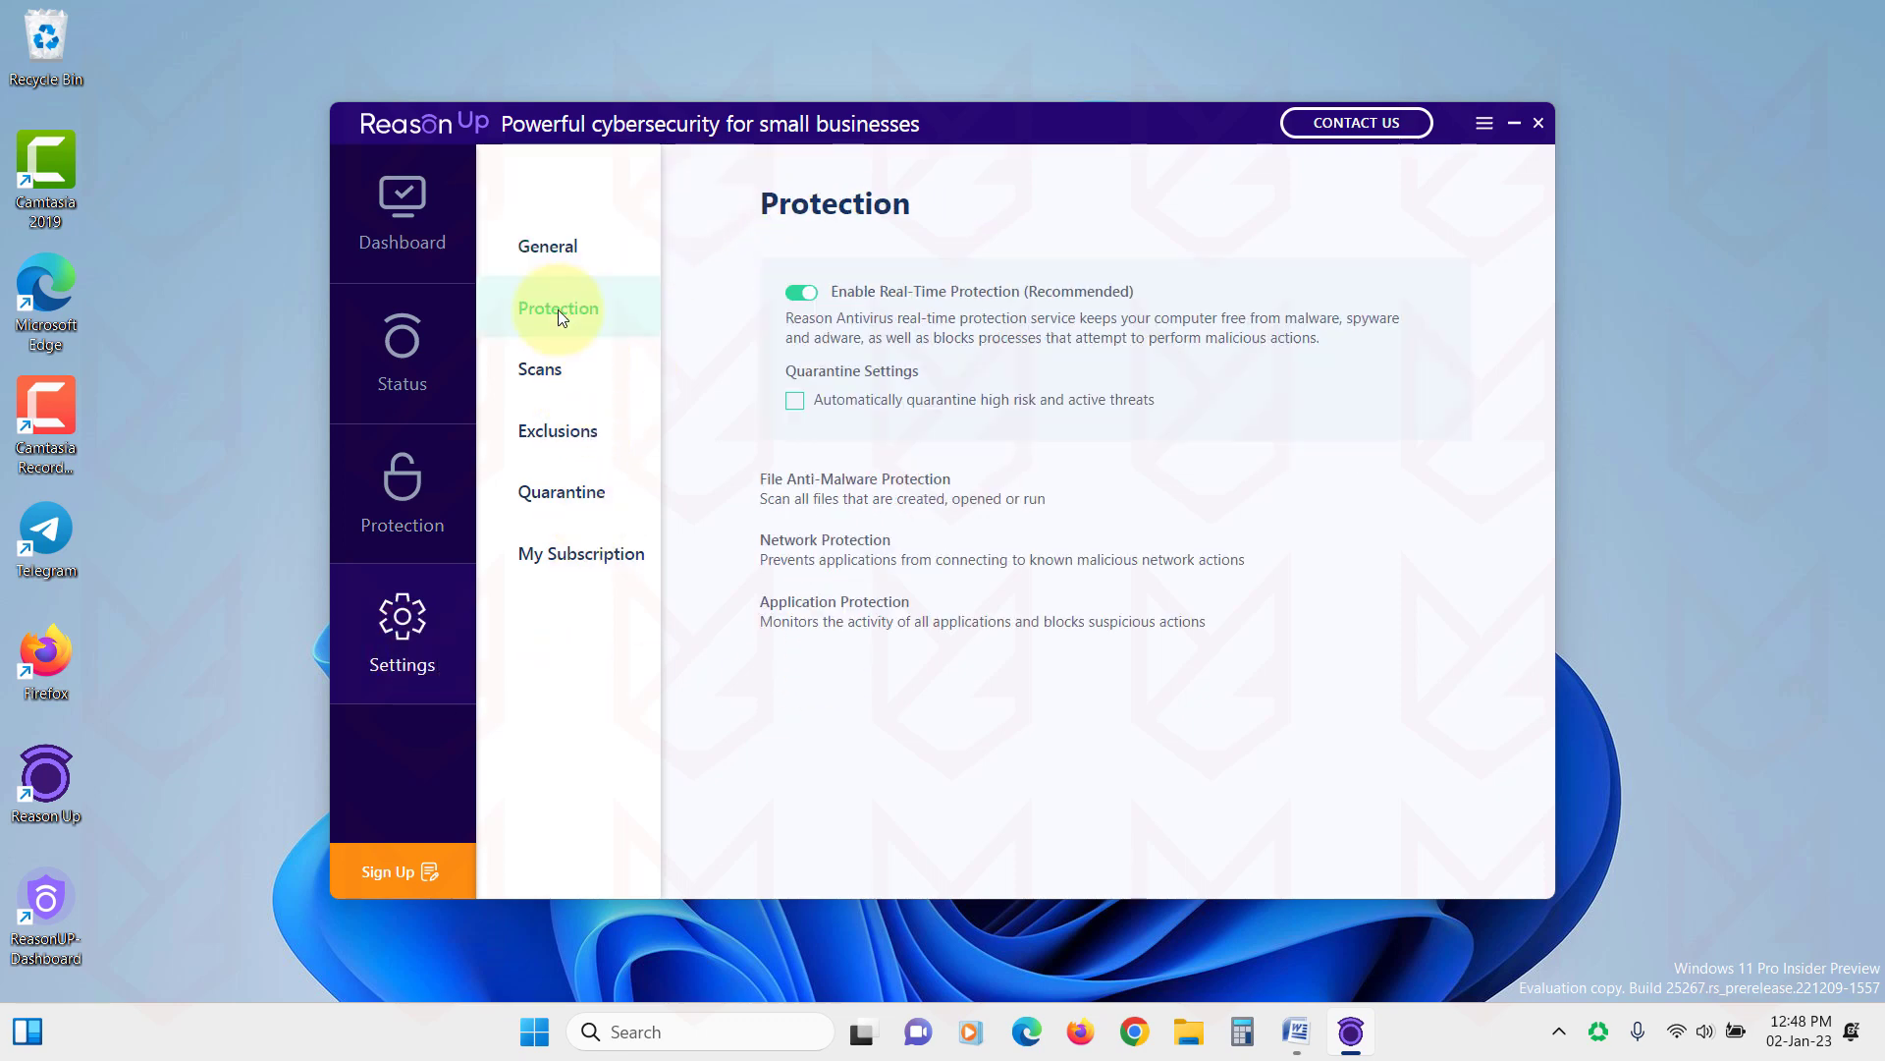
click(538, 379)
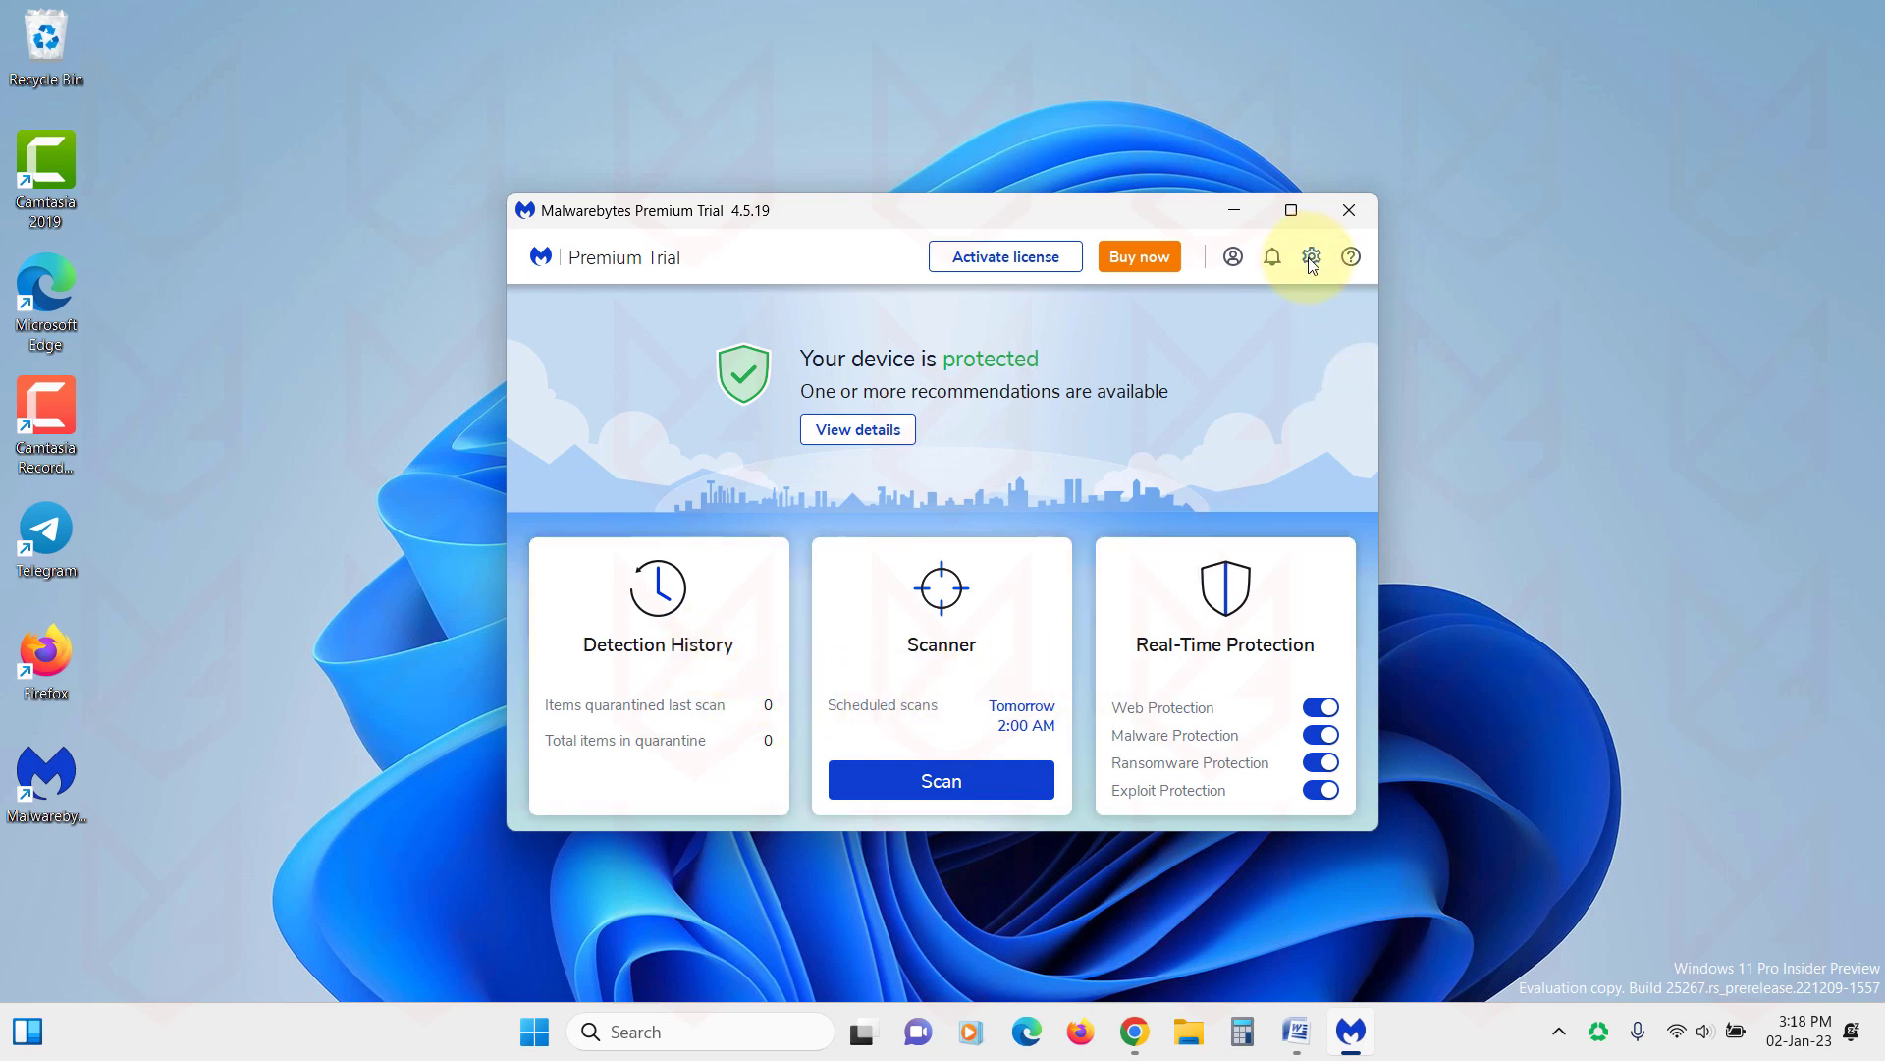
scroll(830, 530, down, 3)
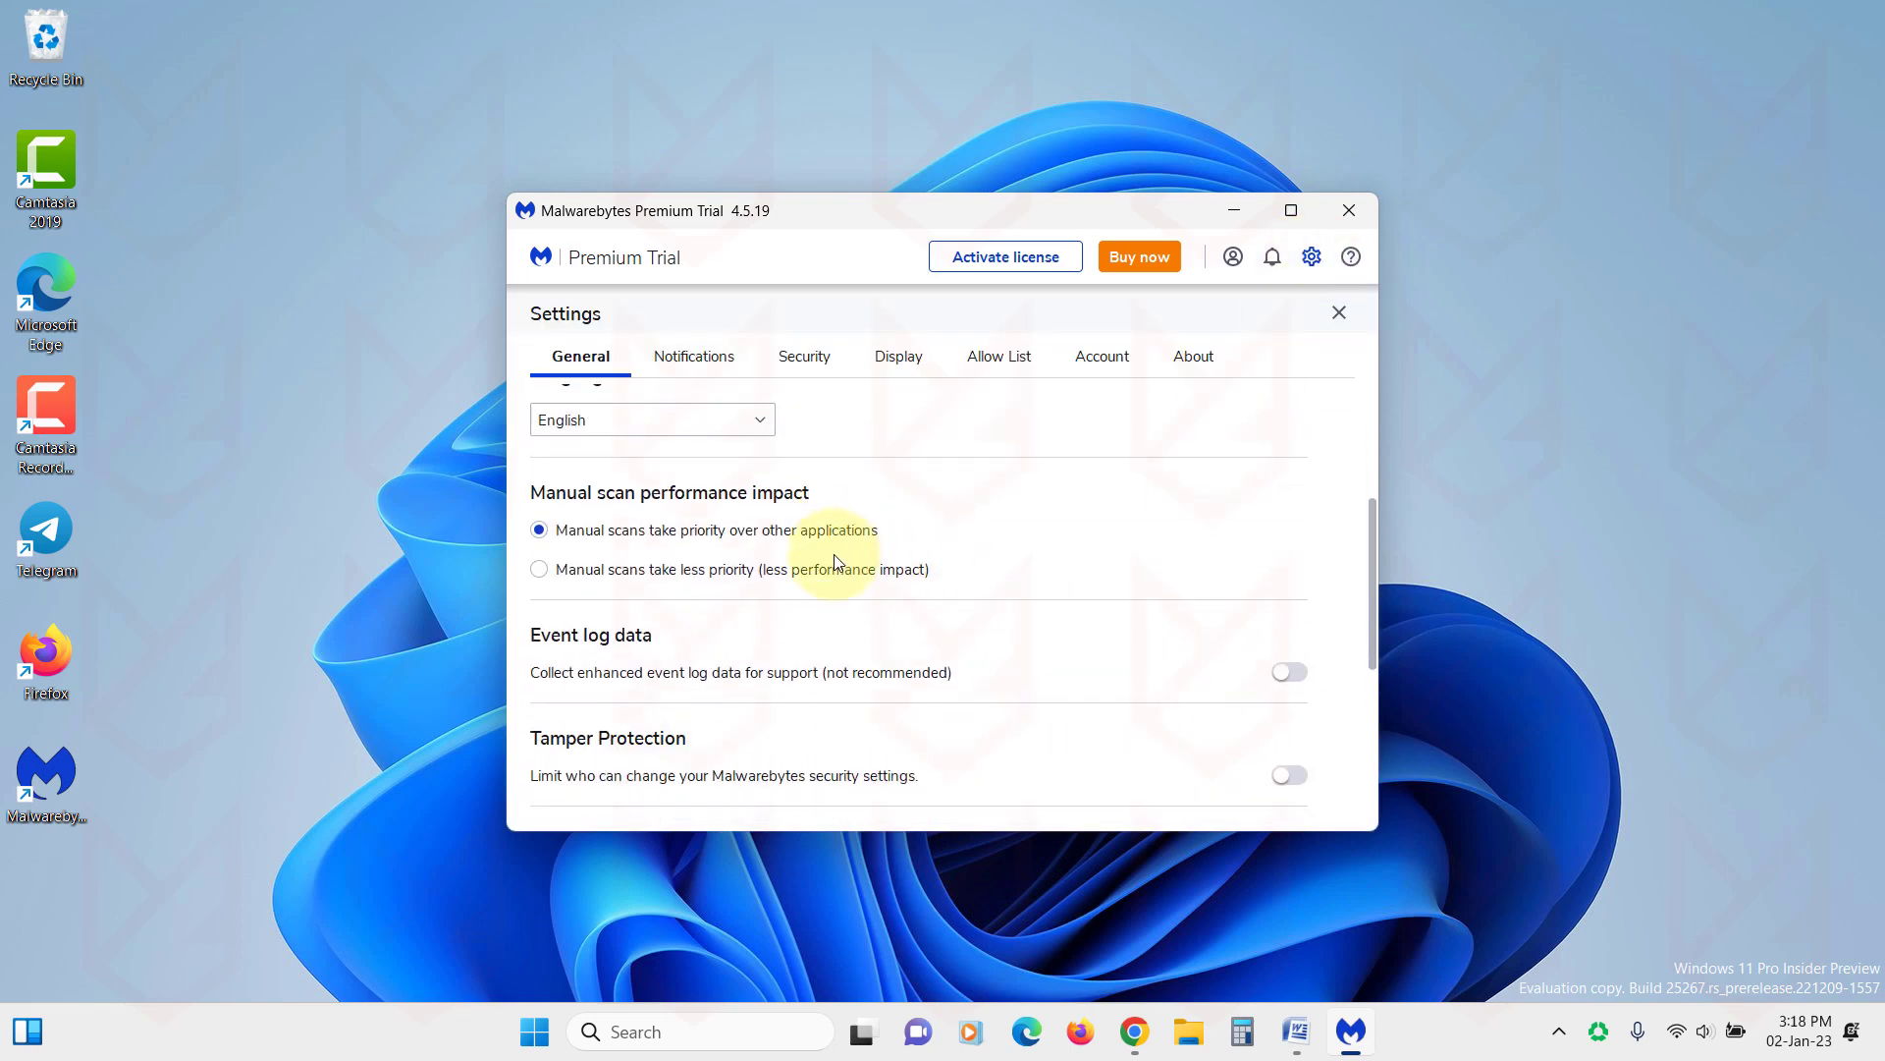
scroll(834, 554, up, 2)
scroll(836, 561, up, 1)
click(692, 359)
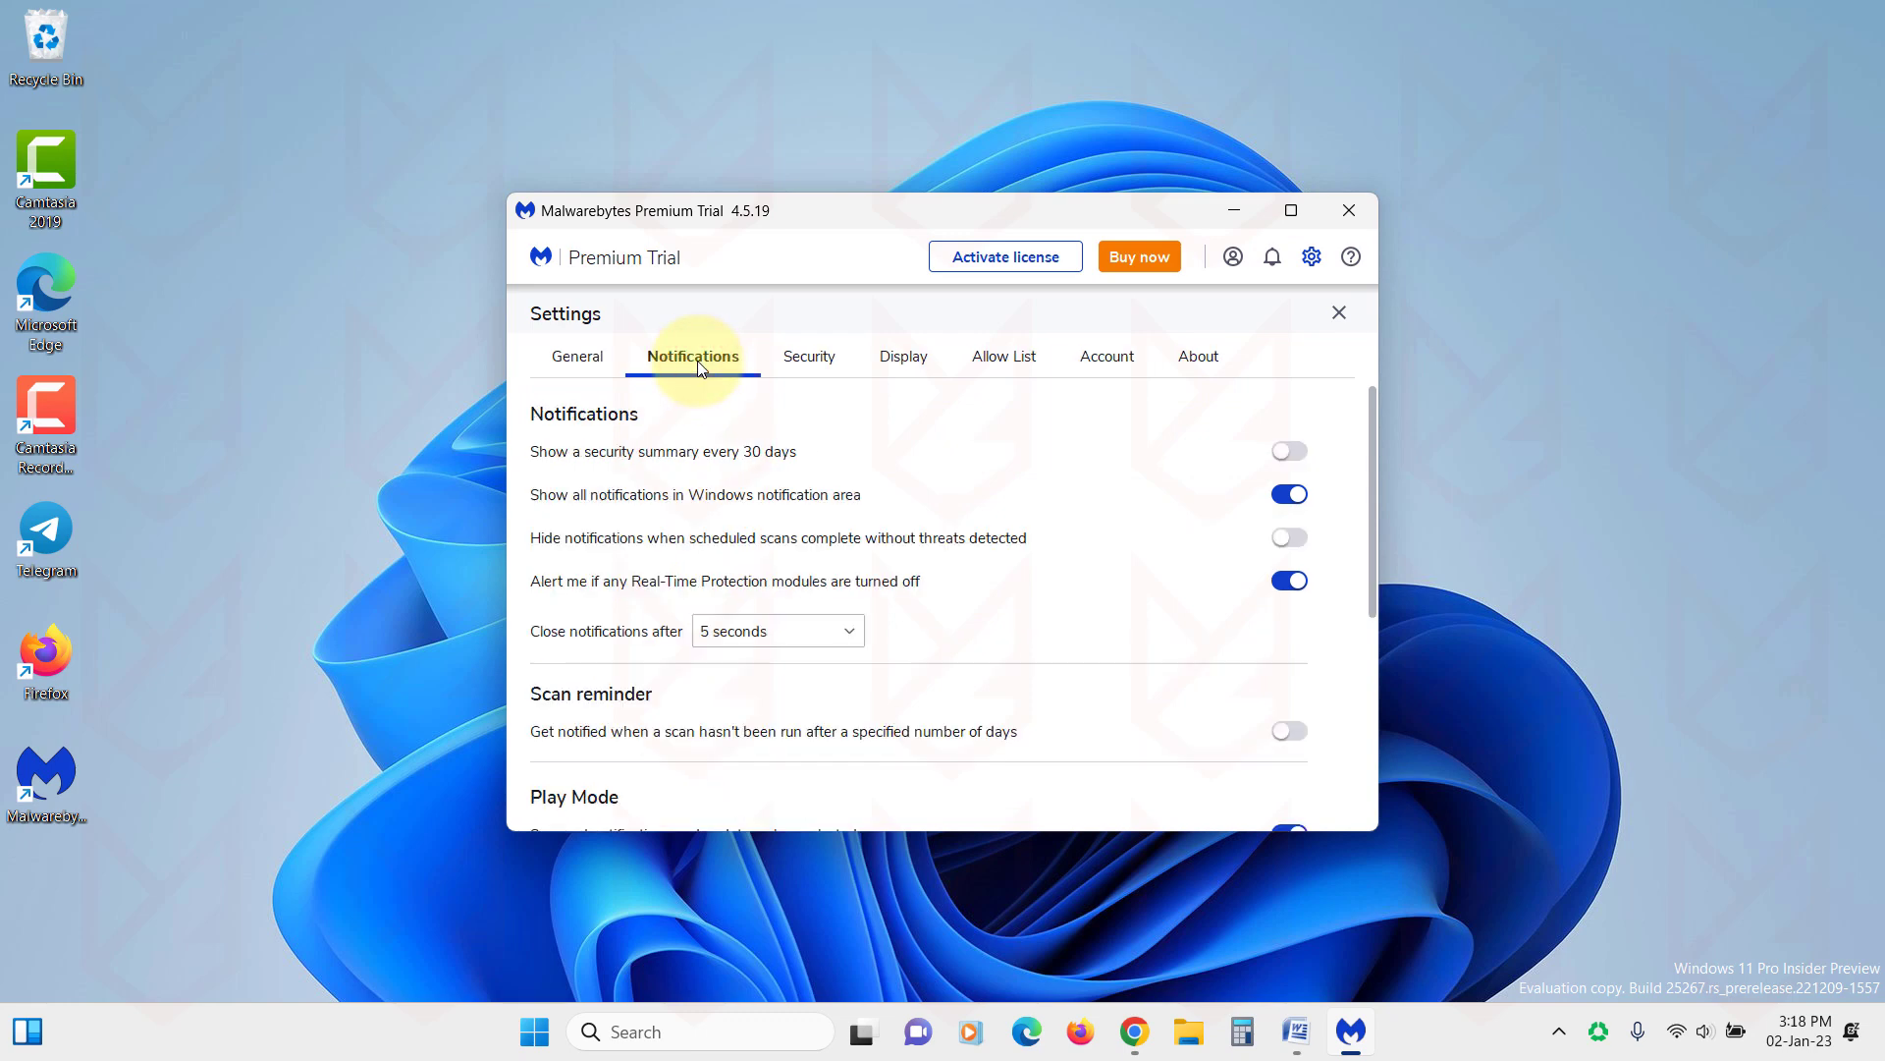
click(794, 362)
click(912, 366)
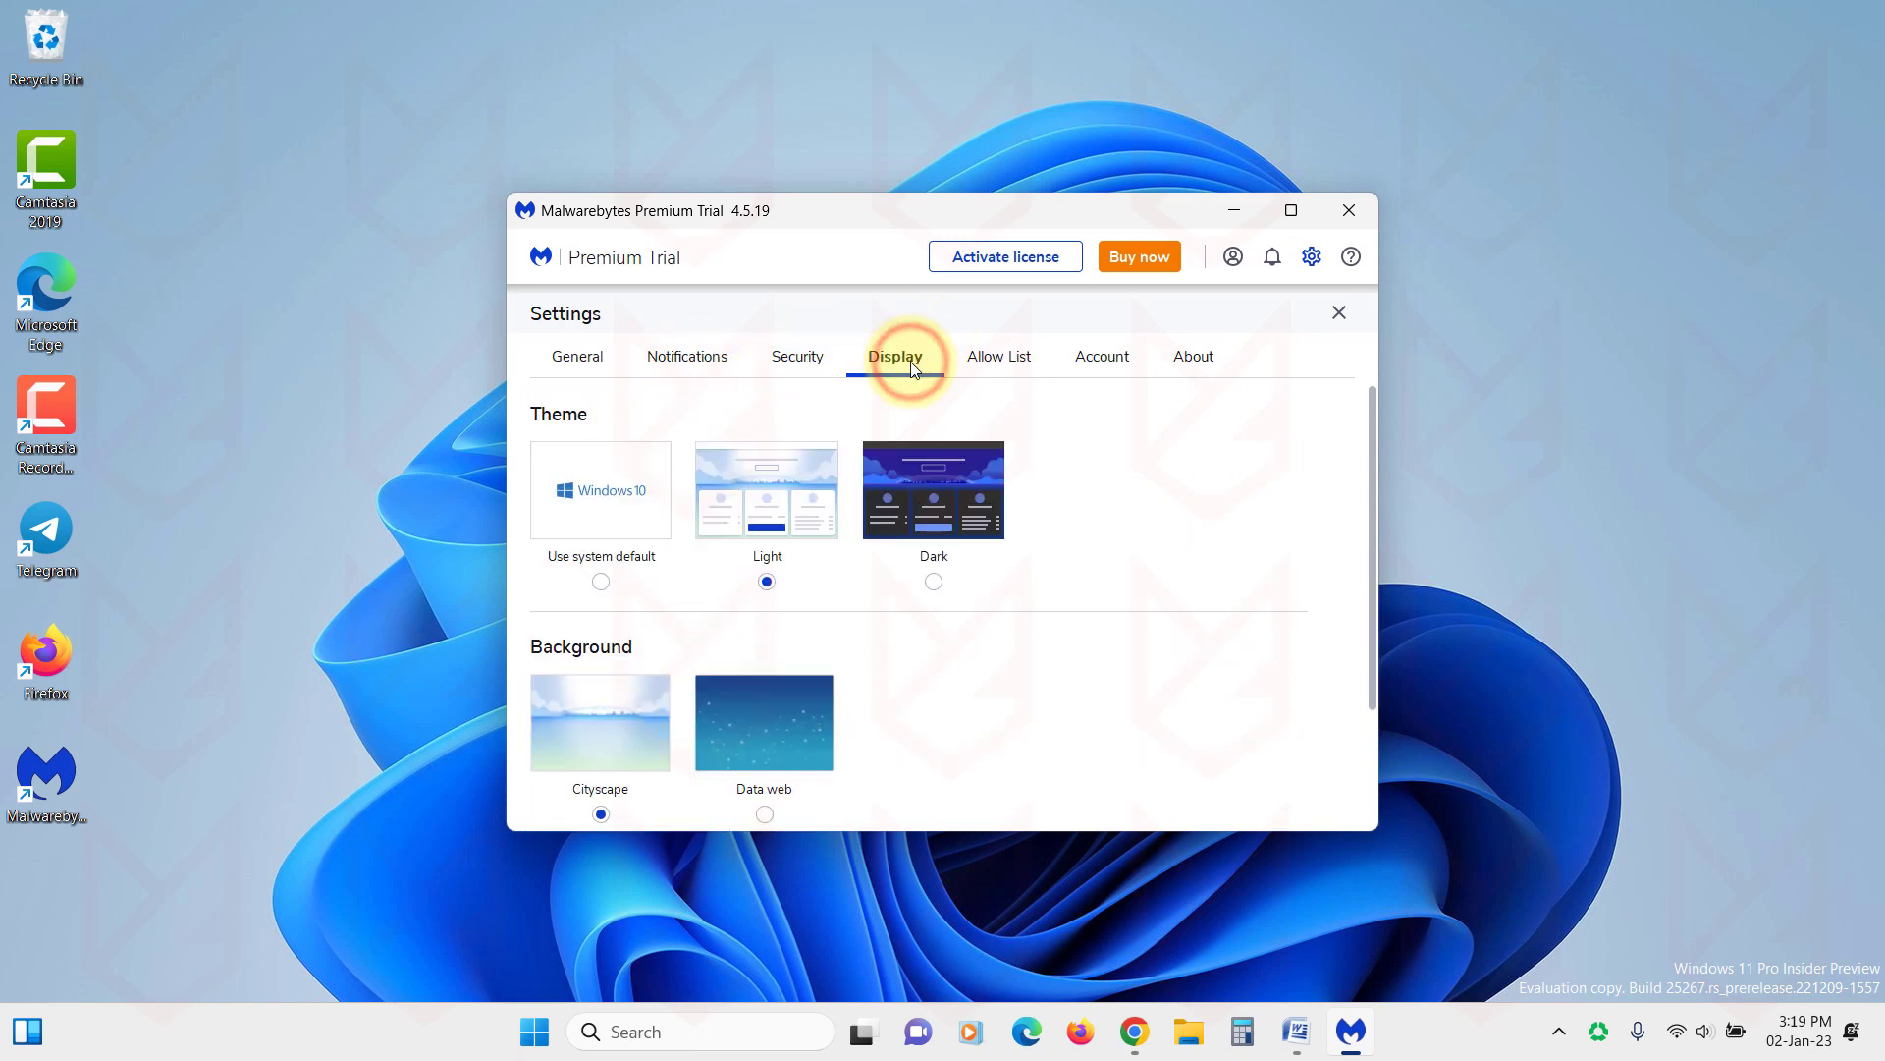
click(999, 360)
click(572, 359)
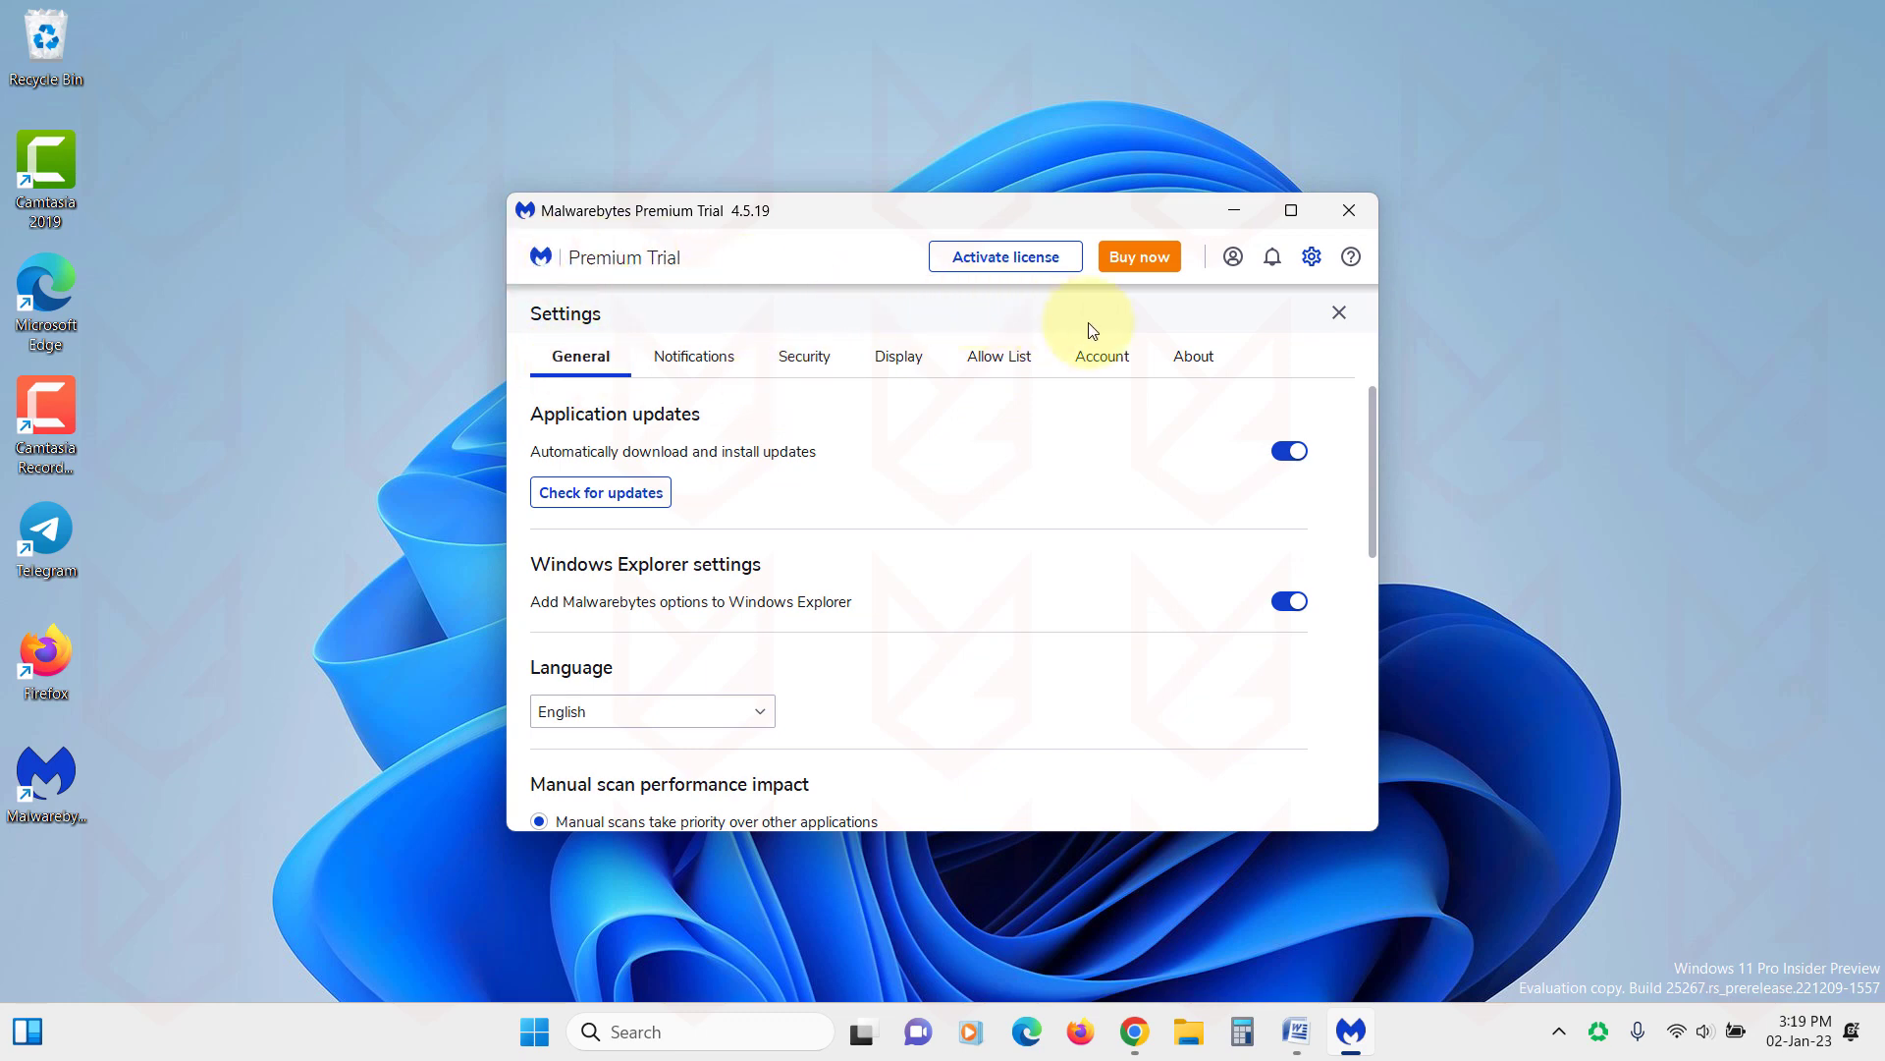
click(1339, 312)
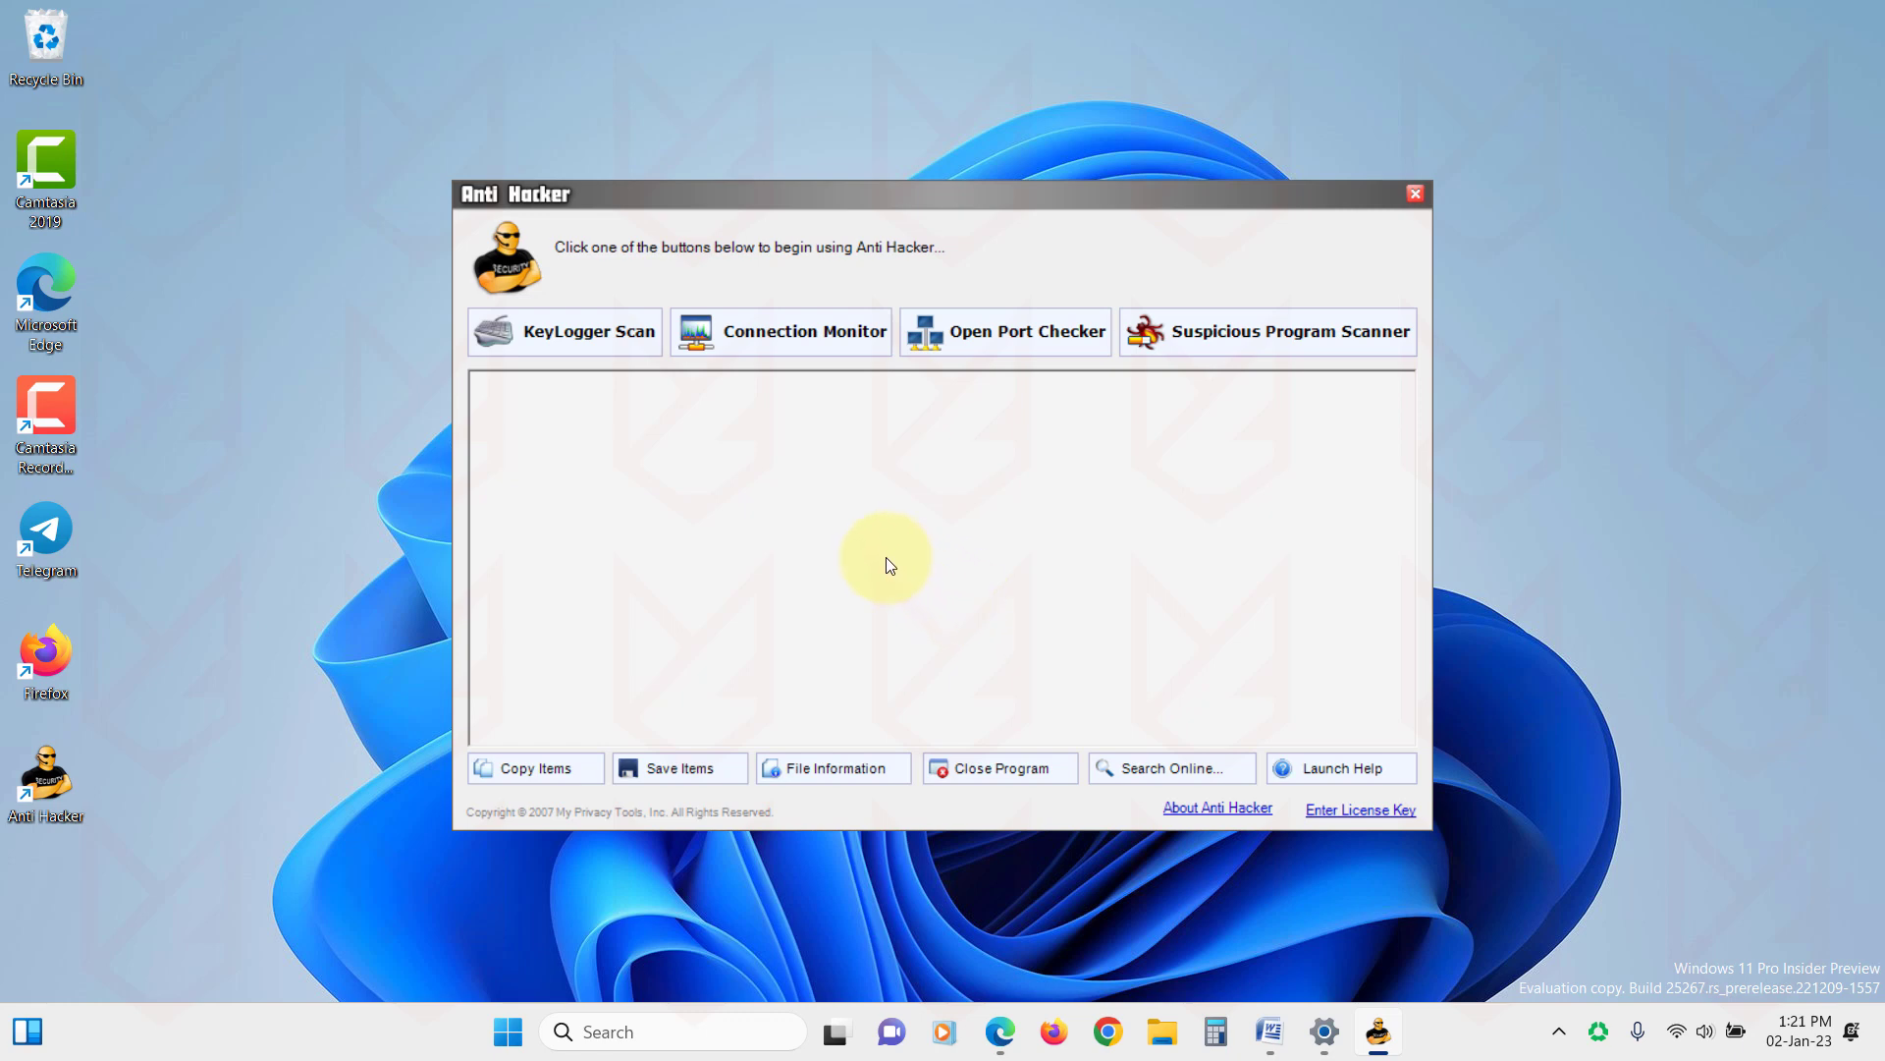
Run the KeyLogger Scan, which flags qwindows.dll as Low Risk, then start the Connection Monitor scan
click(607, 346)
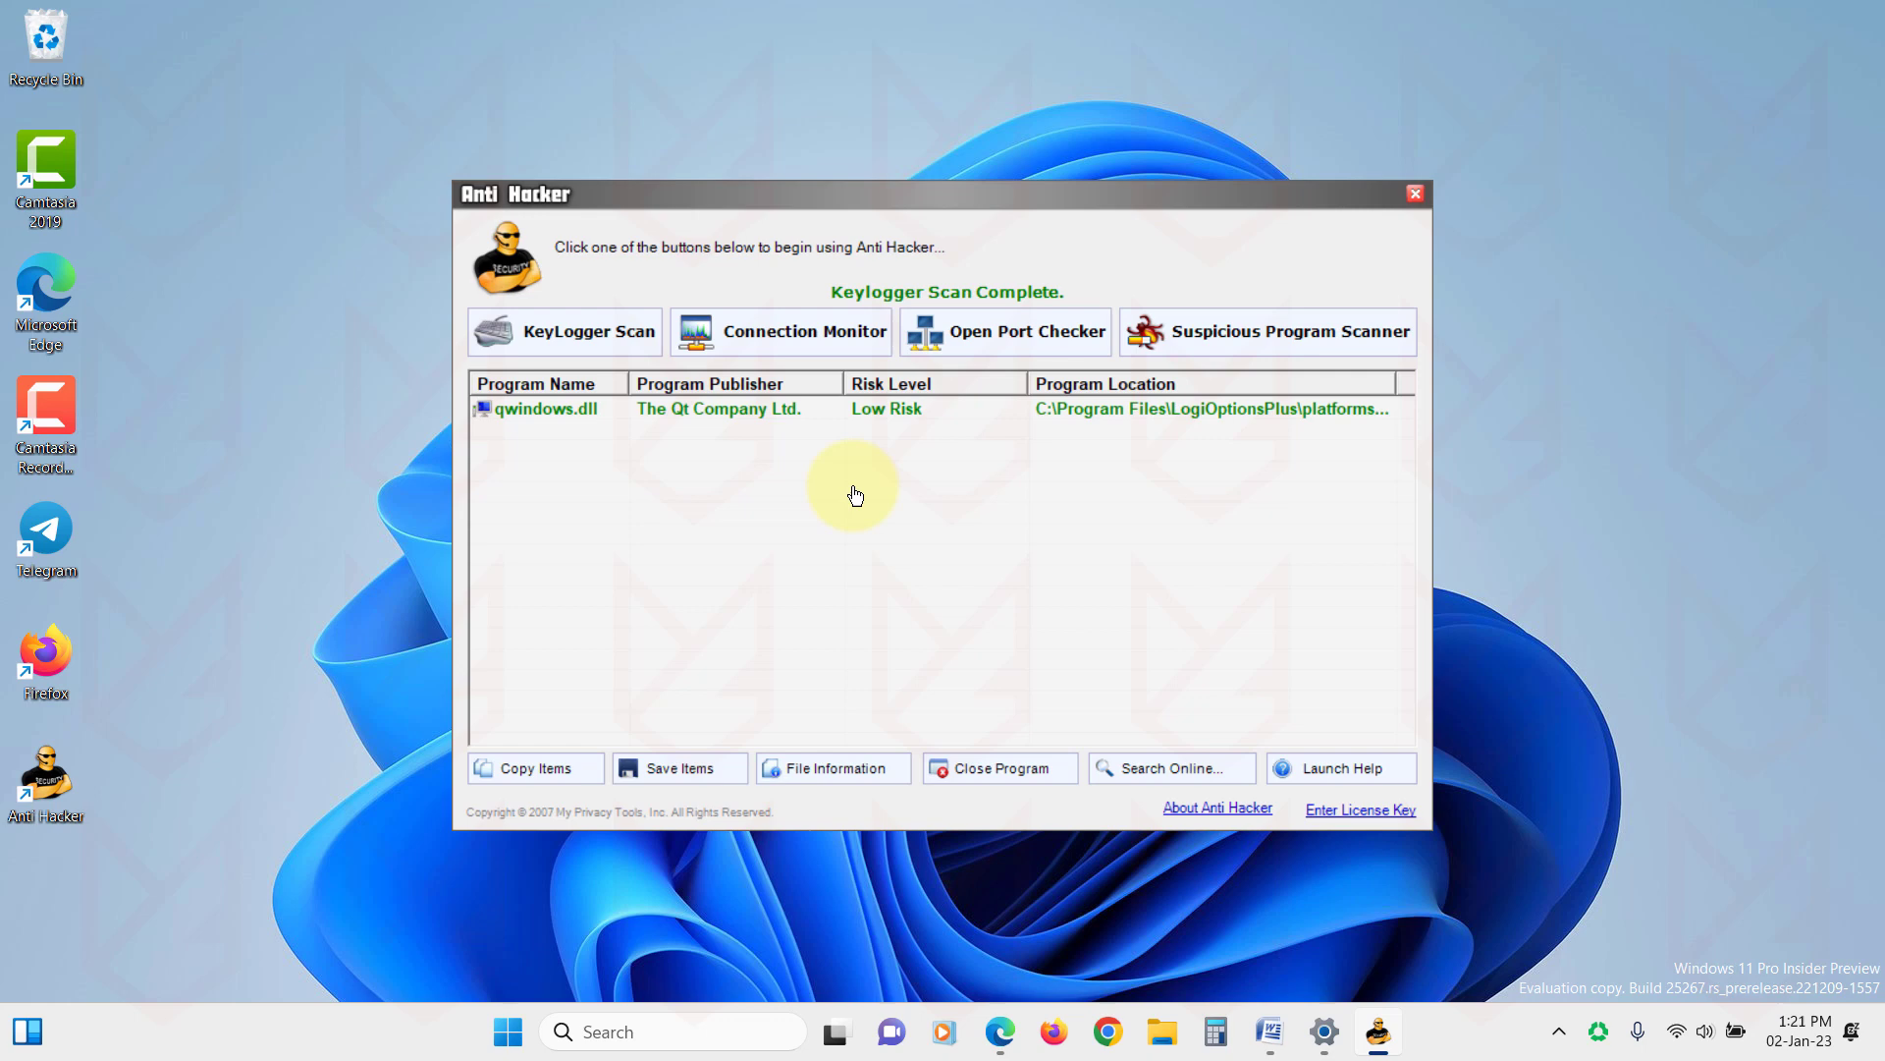
click(768, 352)
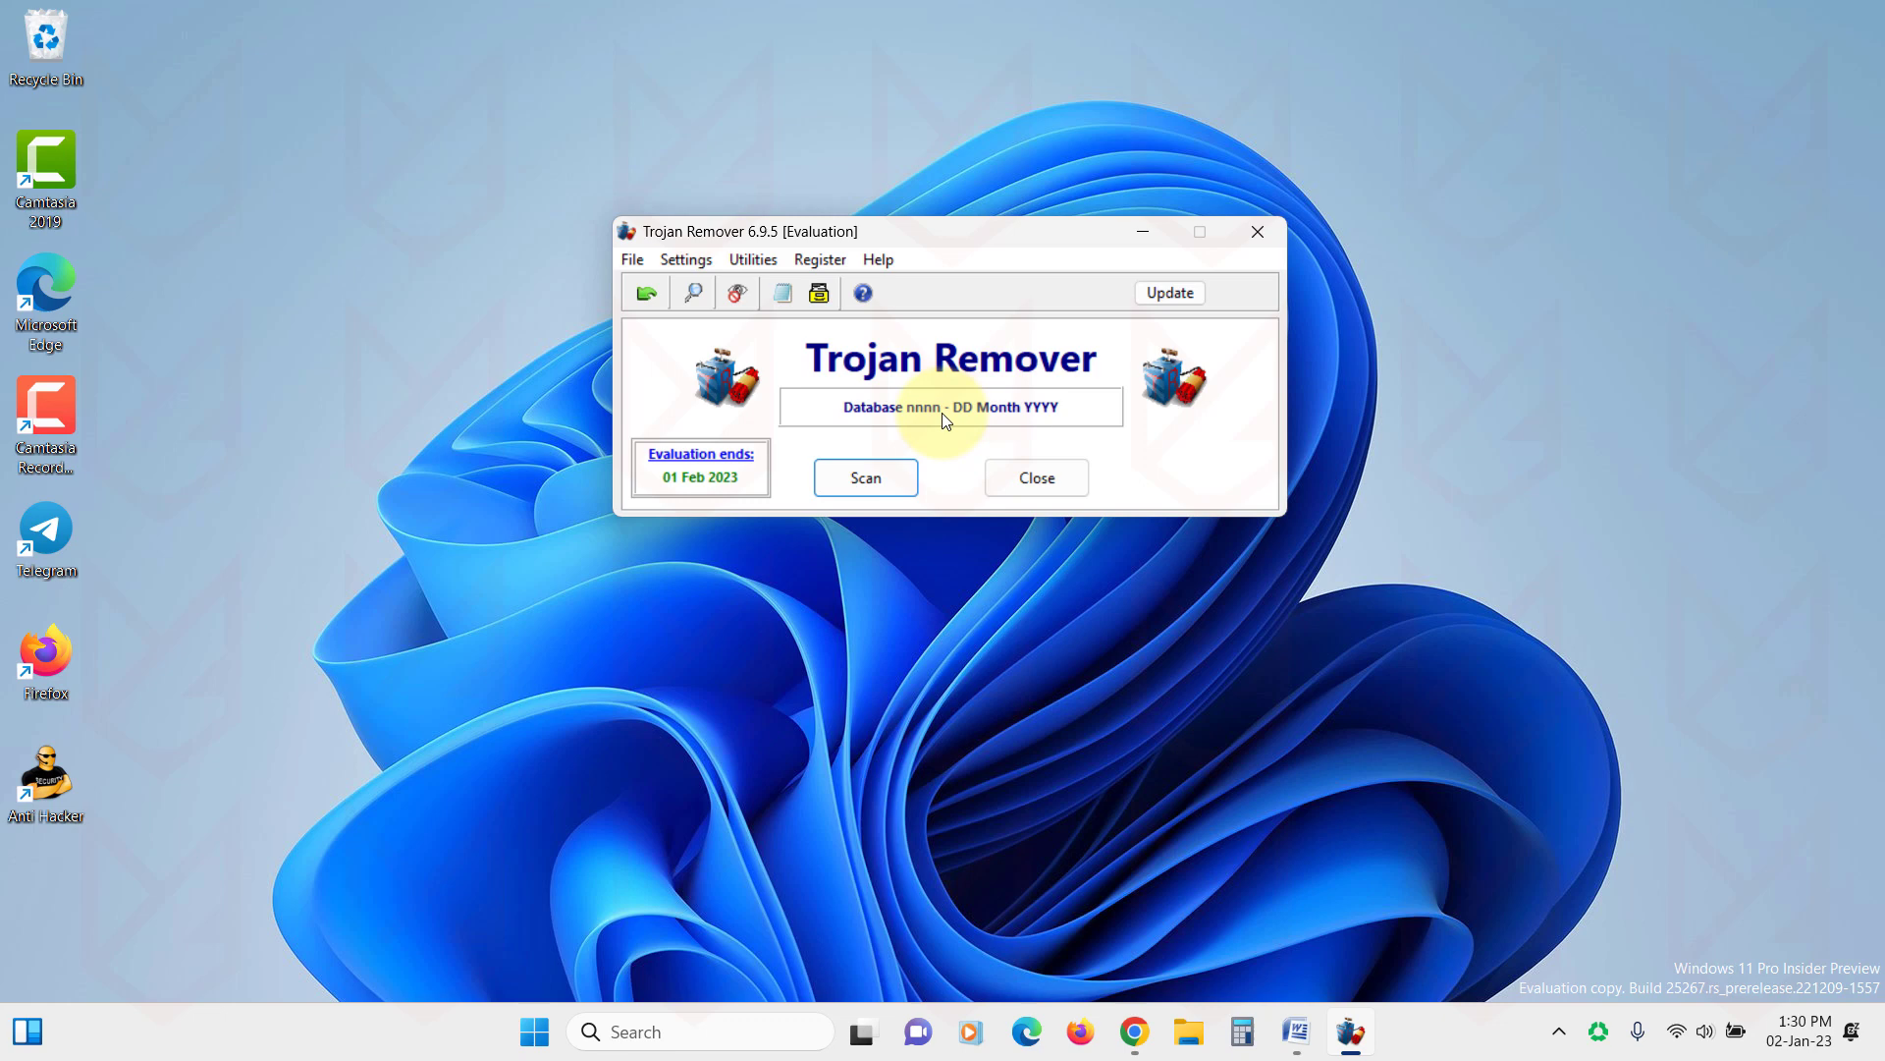
Attempt a Trojan Remover malware scan twice, answering No to the missing-database updater prompt each time
click(636, 261)
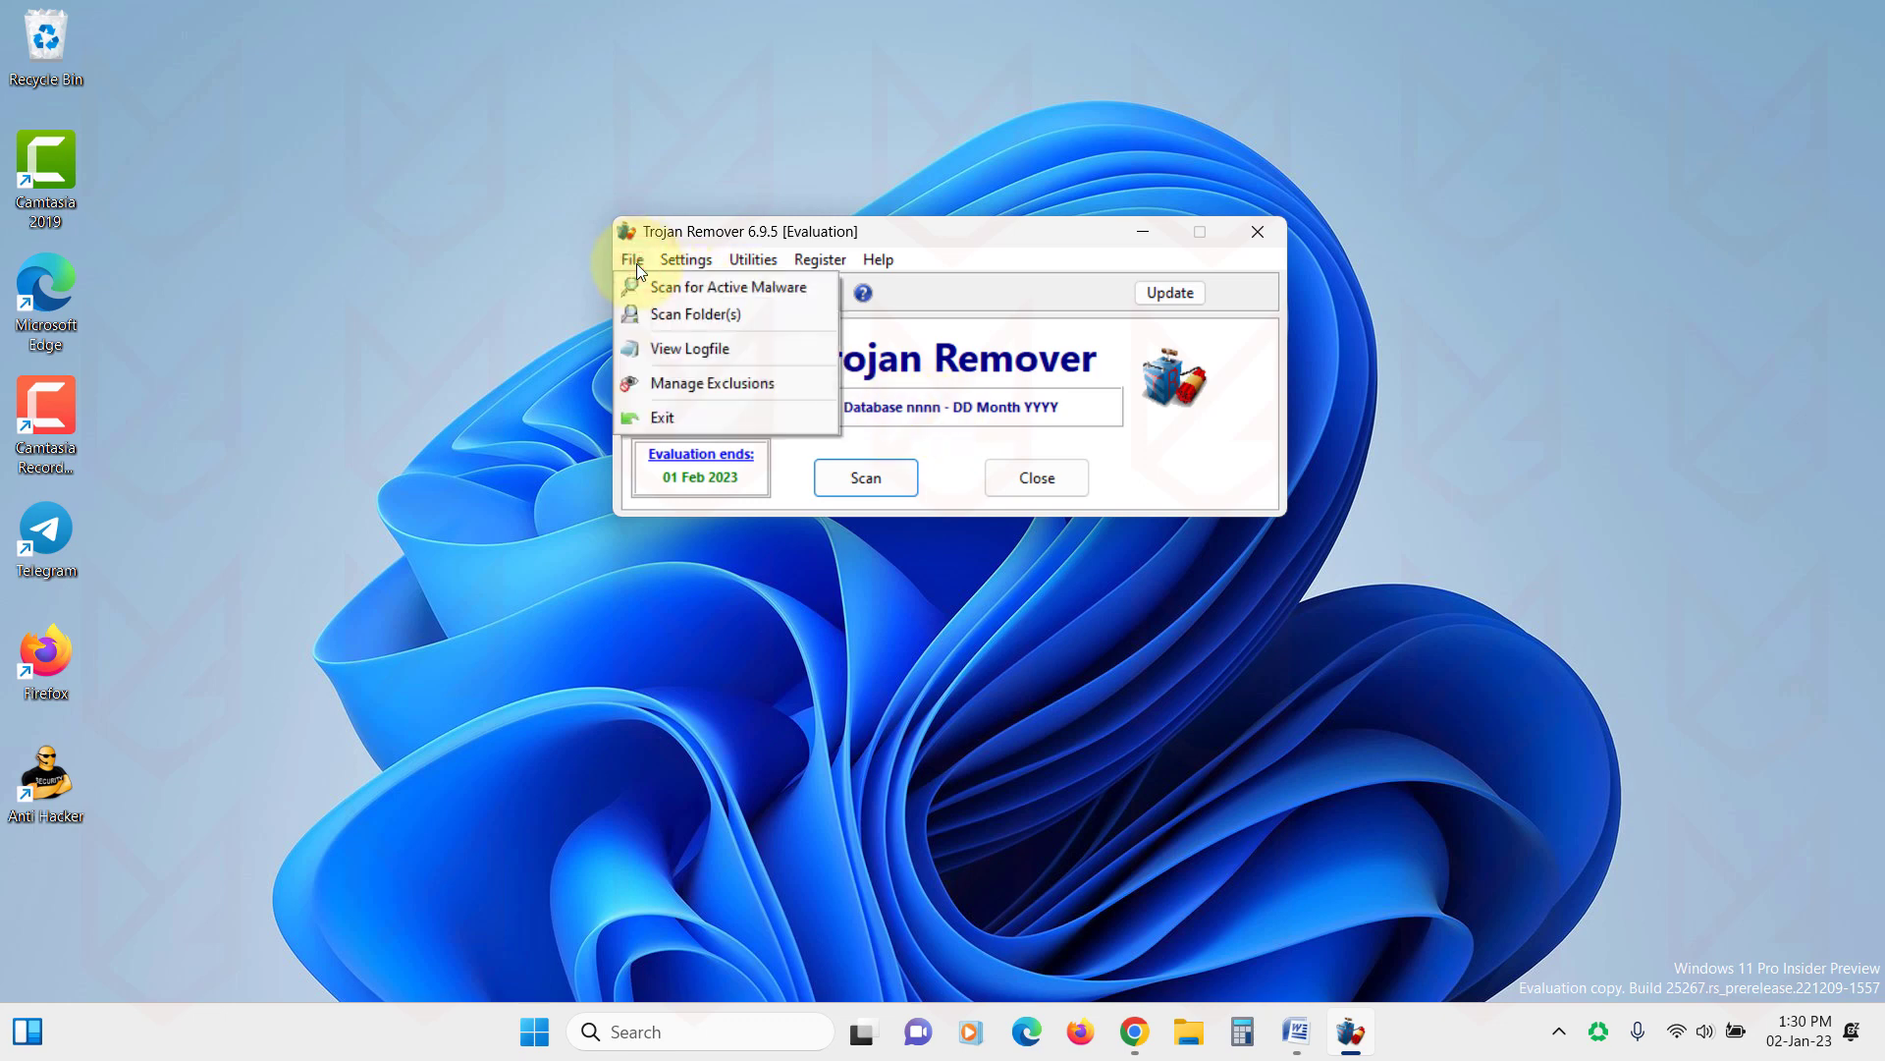
click(676, 298)
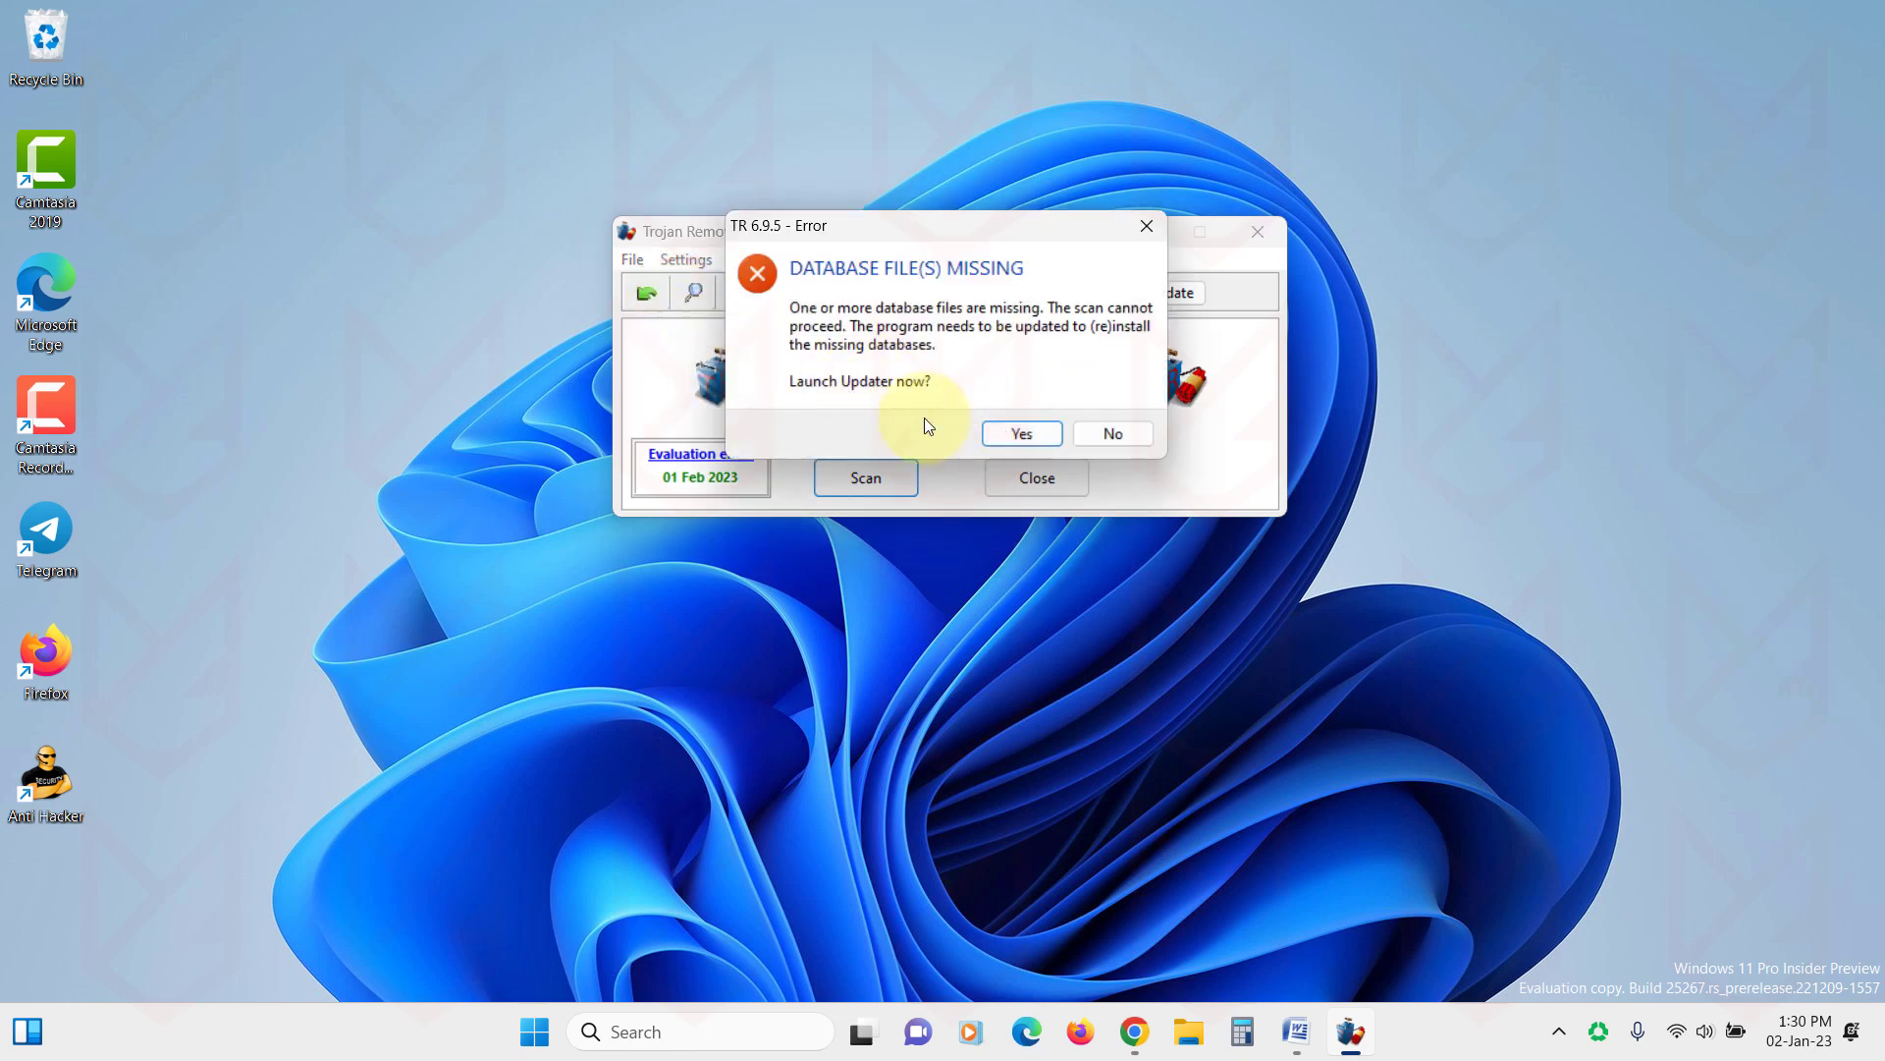
click(1109, 439)
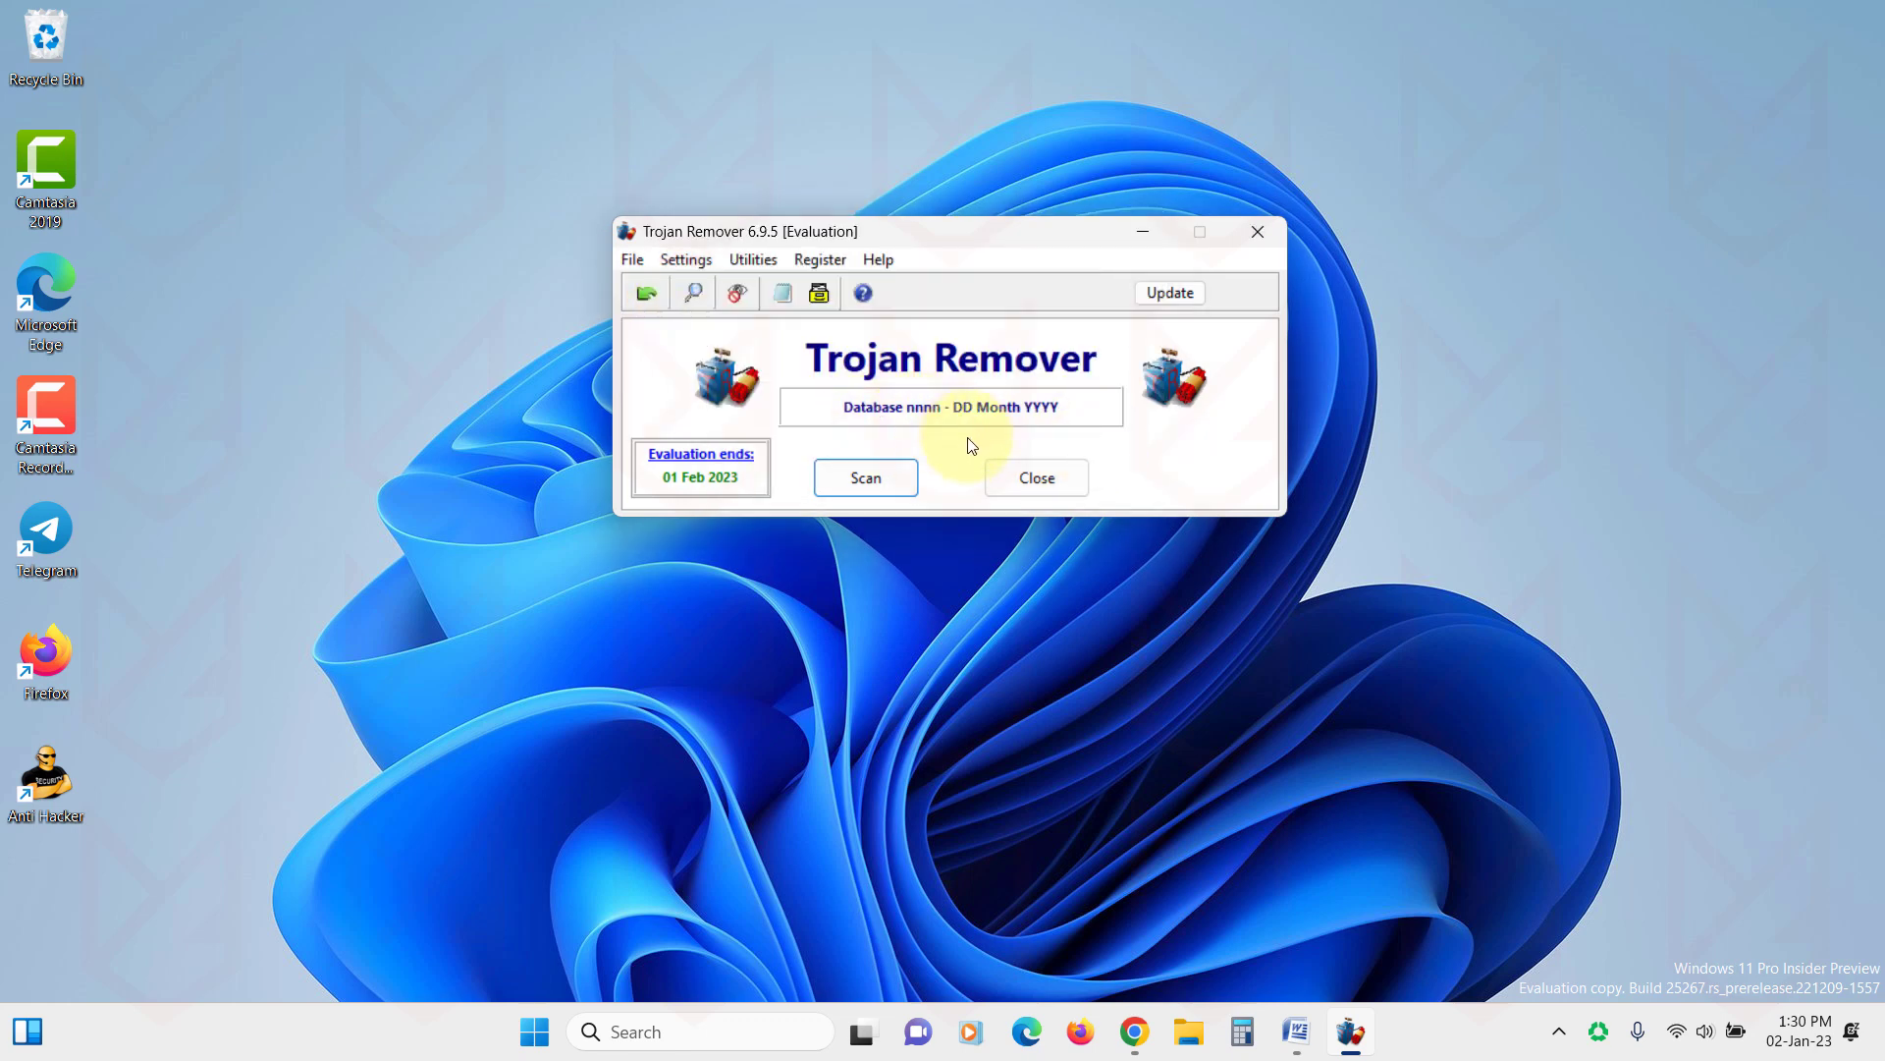
click(884, 477)
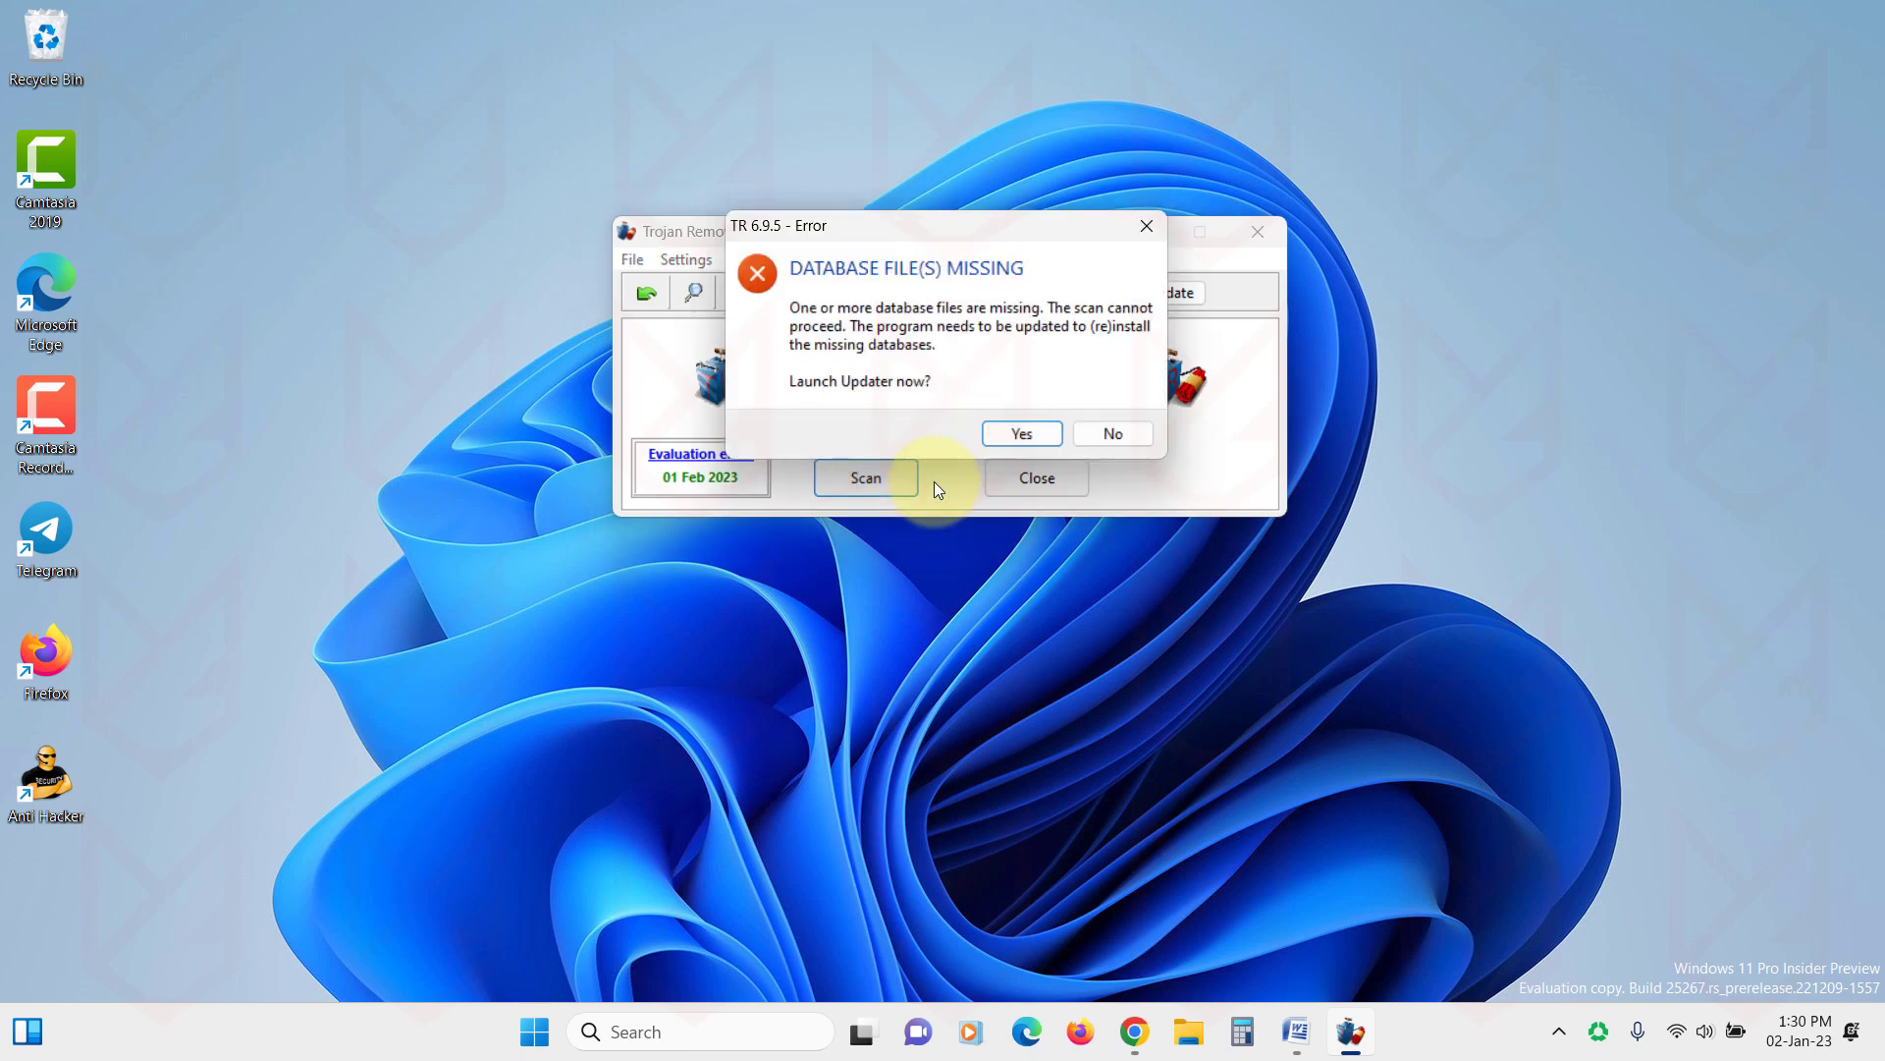
click(1139, 433)
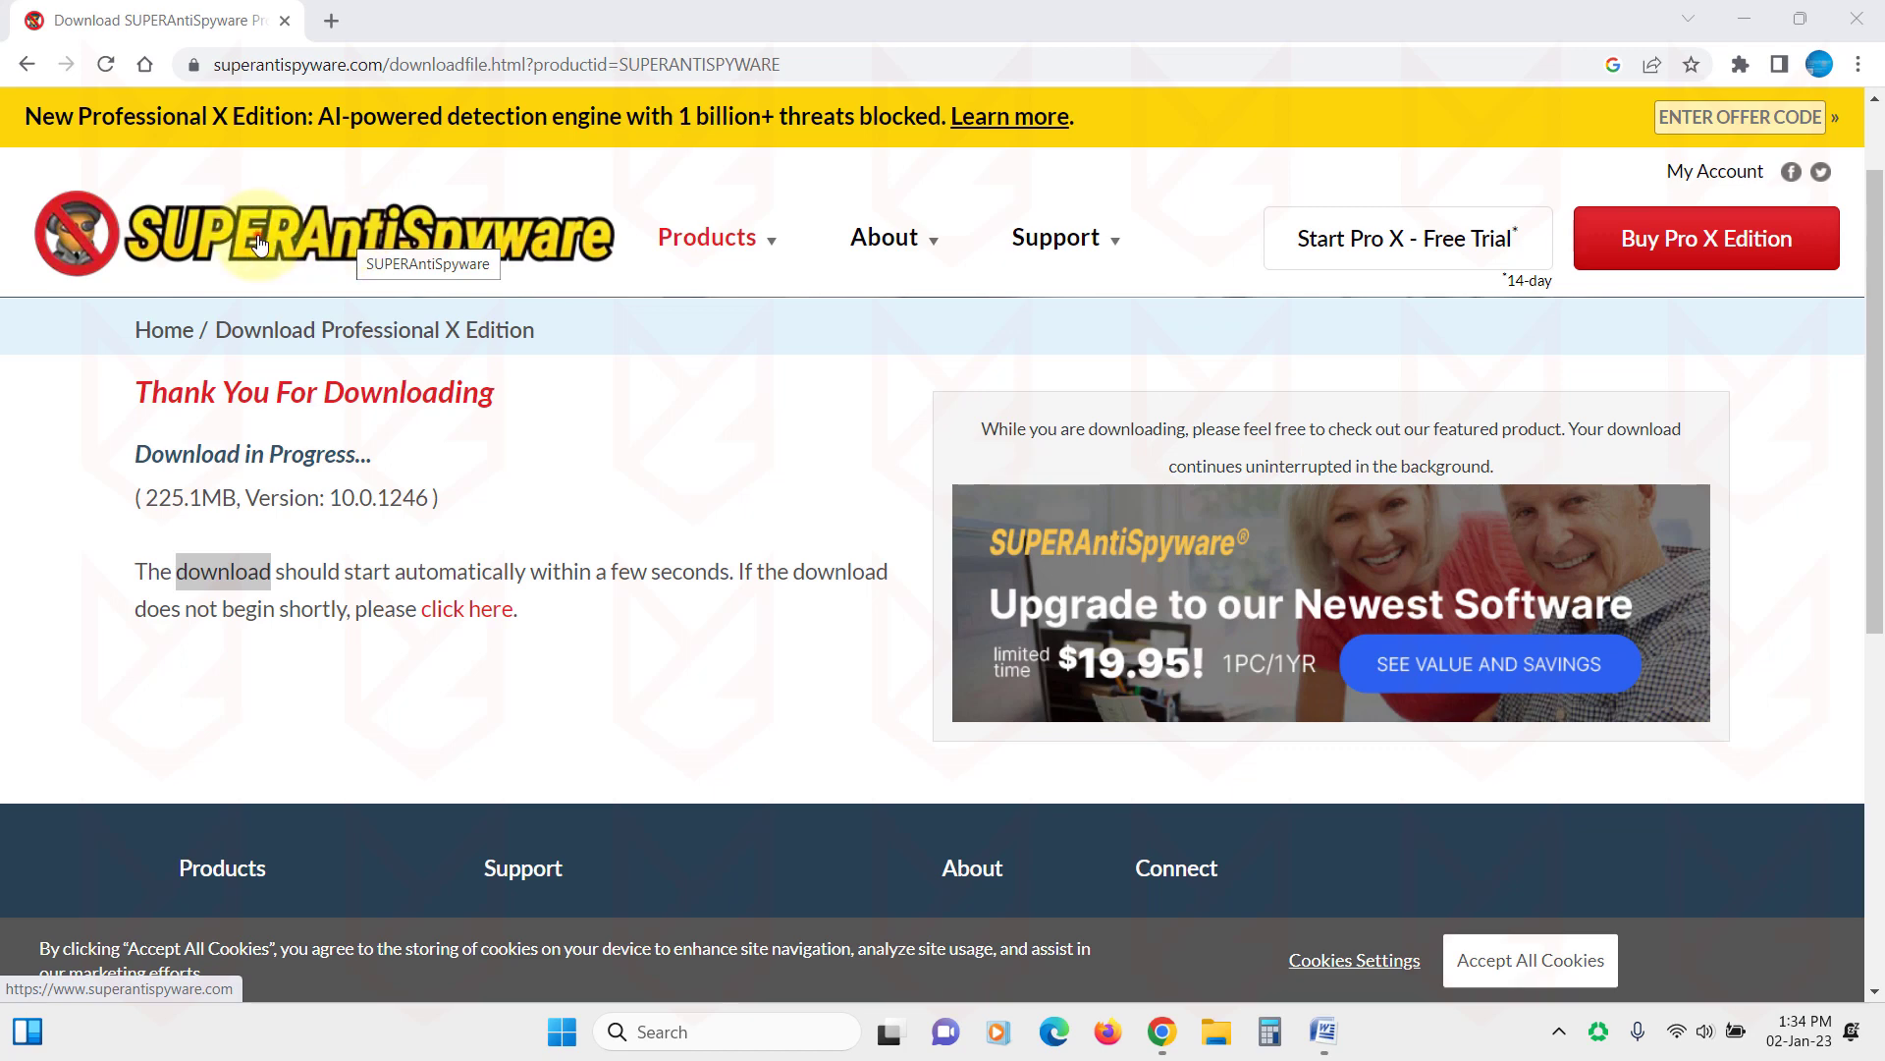
Return to the SUPERAntiSpyware home page and scroll down to the 'Also Available For...' section
click(343, 242)
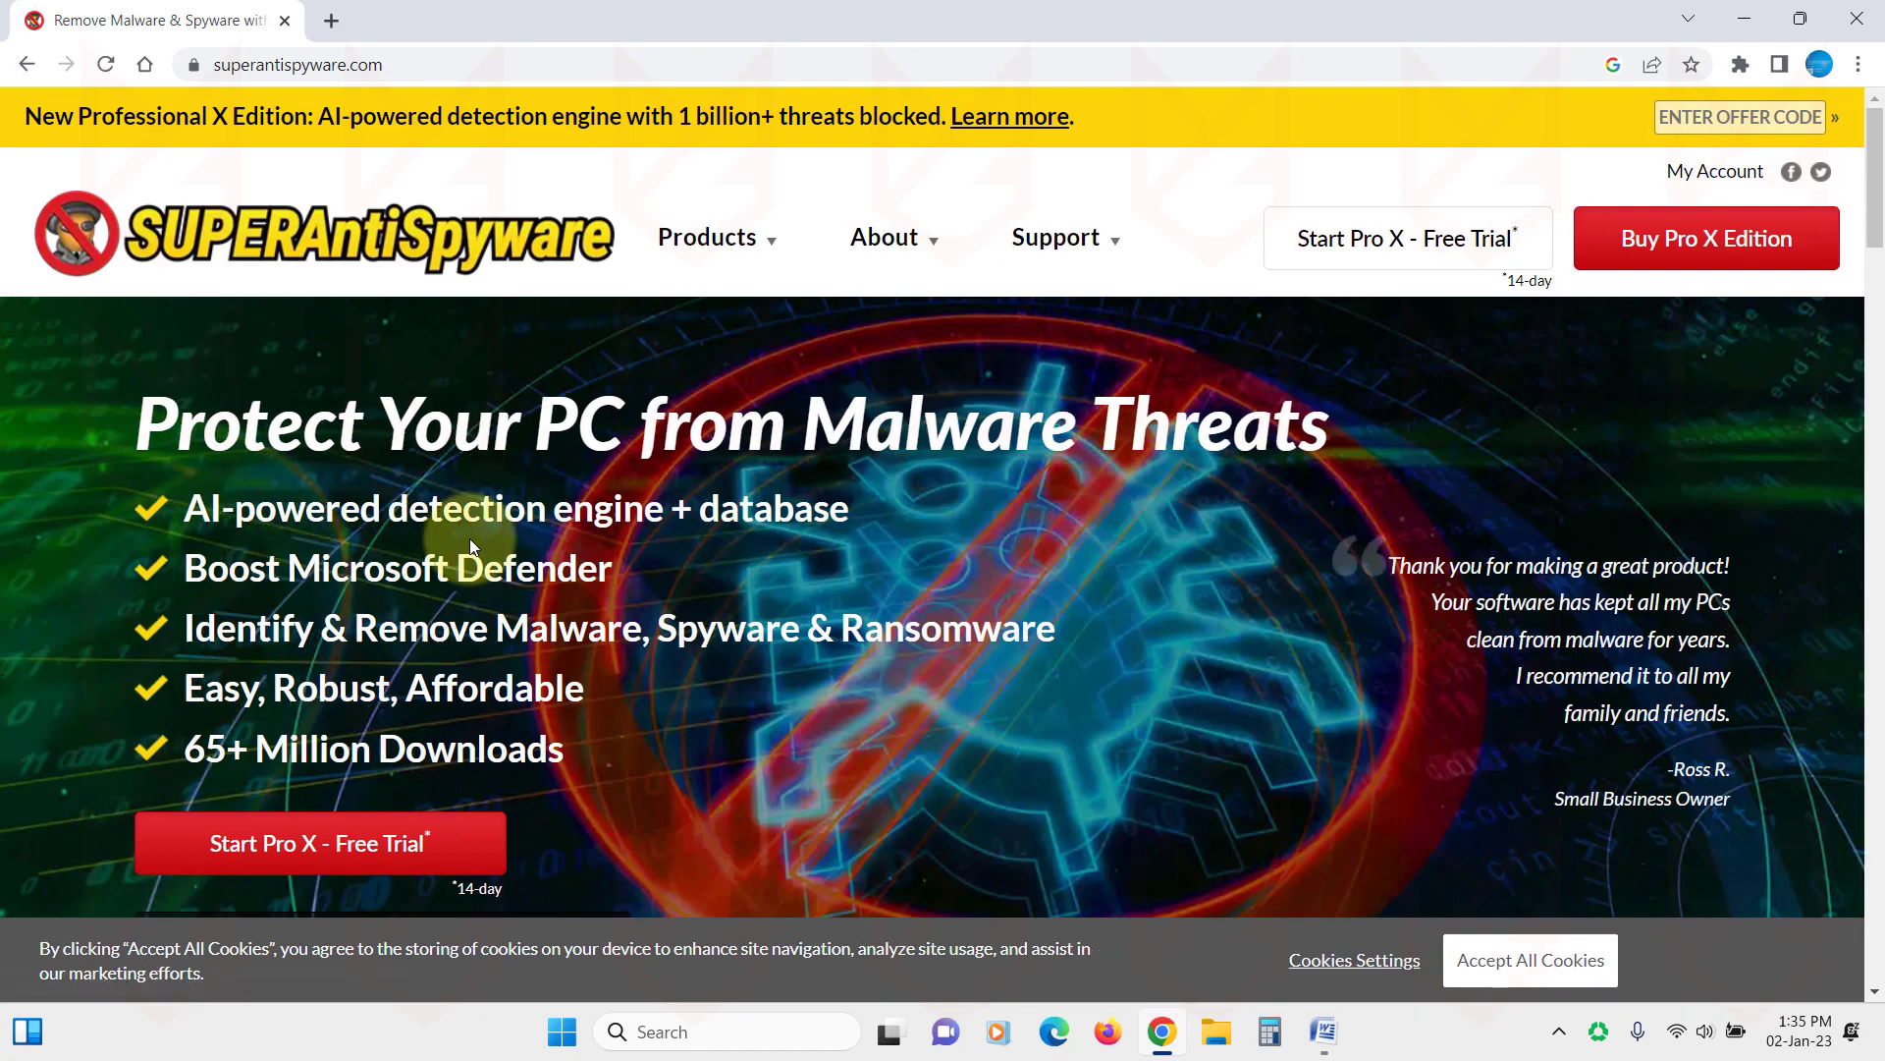
scroll(674, 564, down, 1)
scroll(688, 618, down, 2)
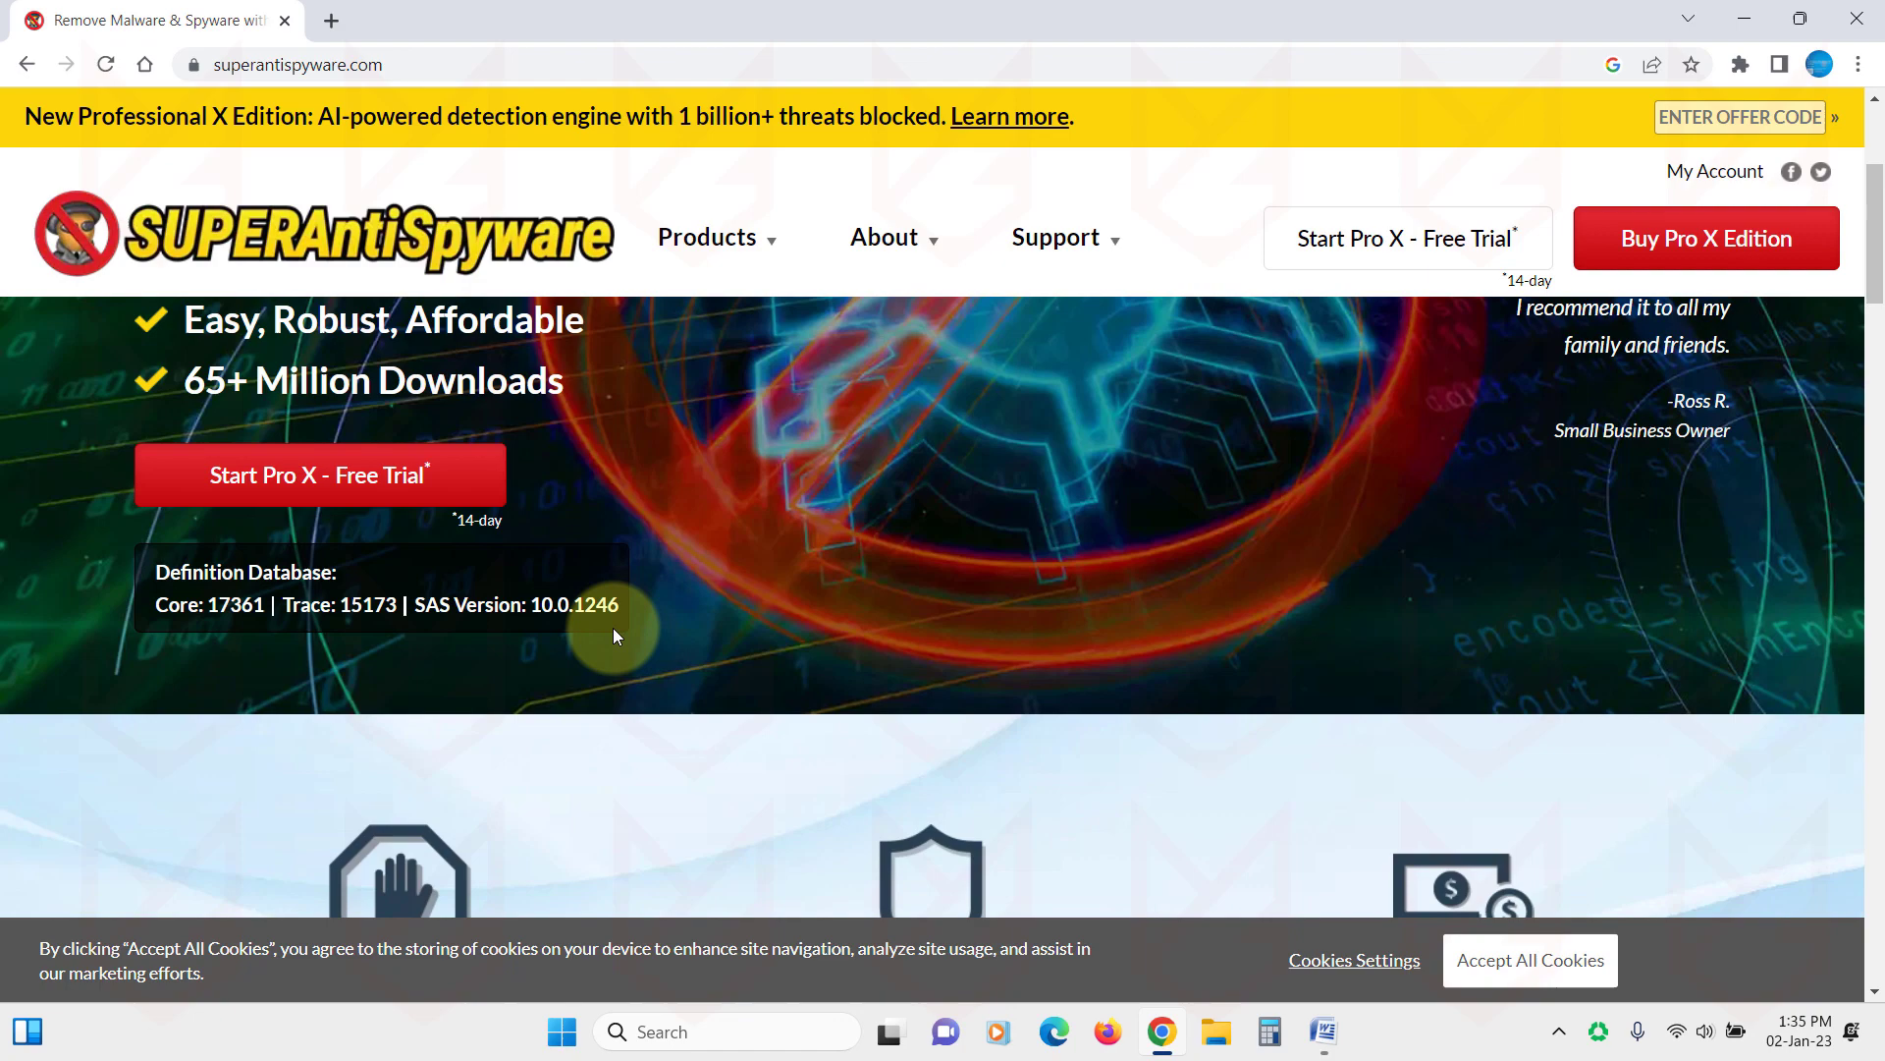
scroll(613, 628, down, 8)
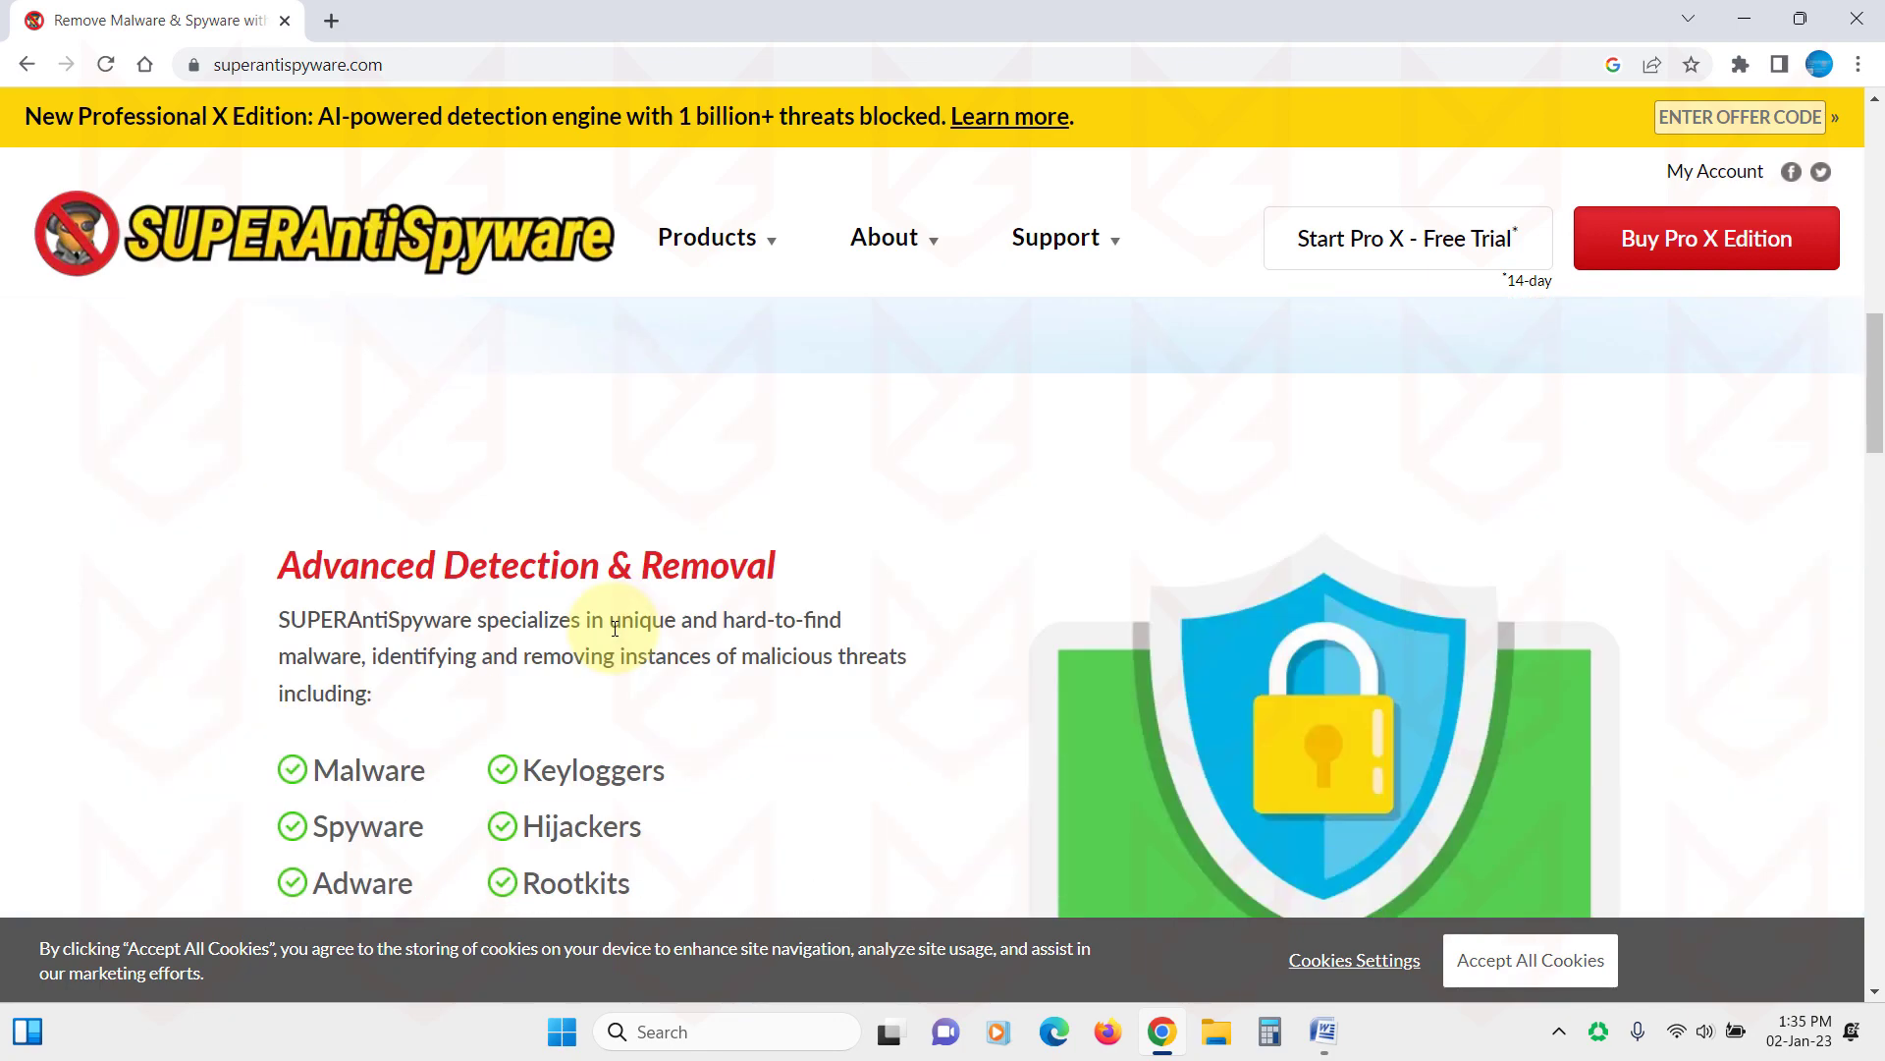
scroll(615, 629, down, 9)
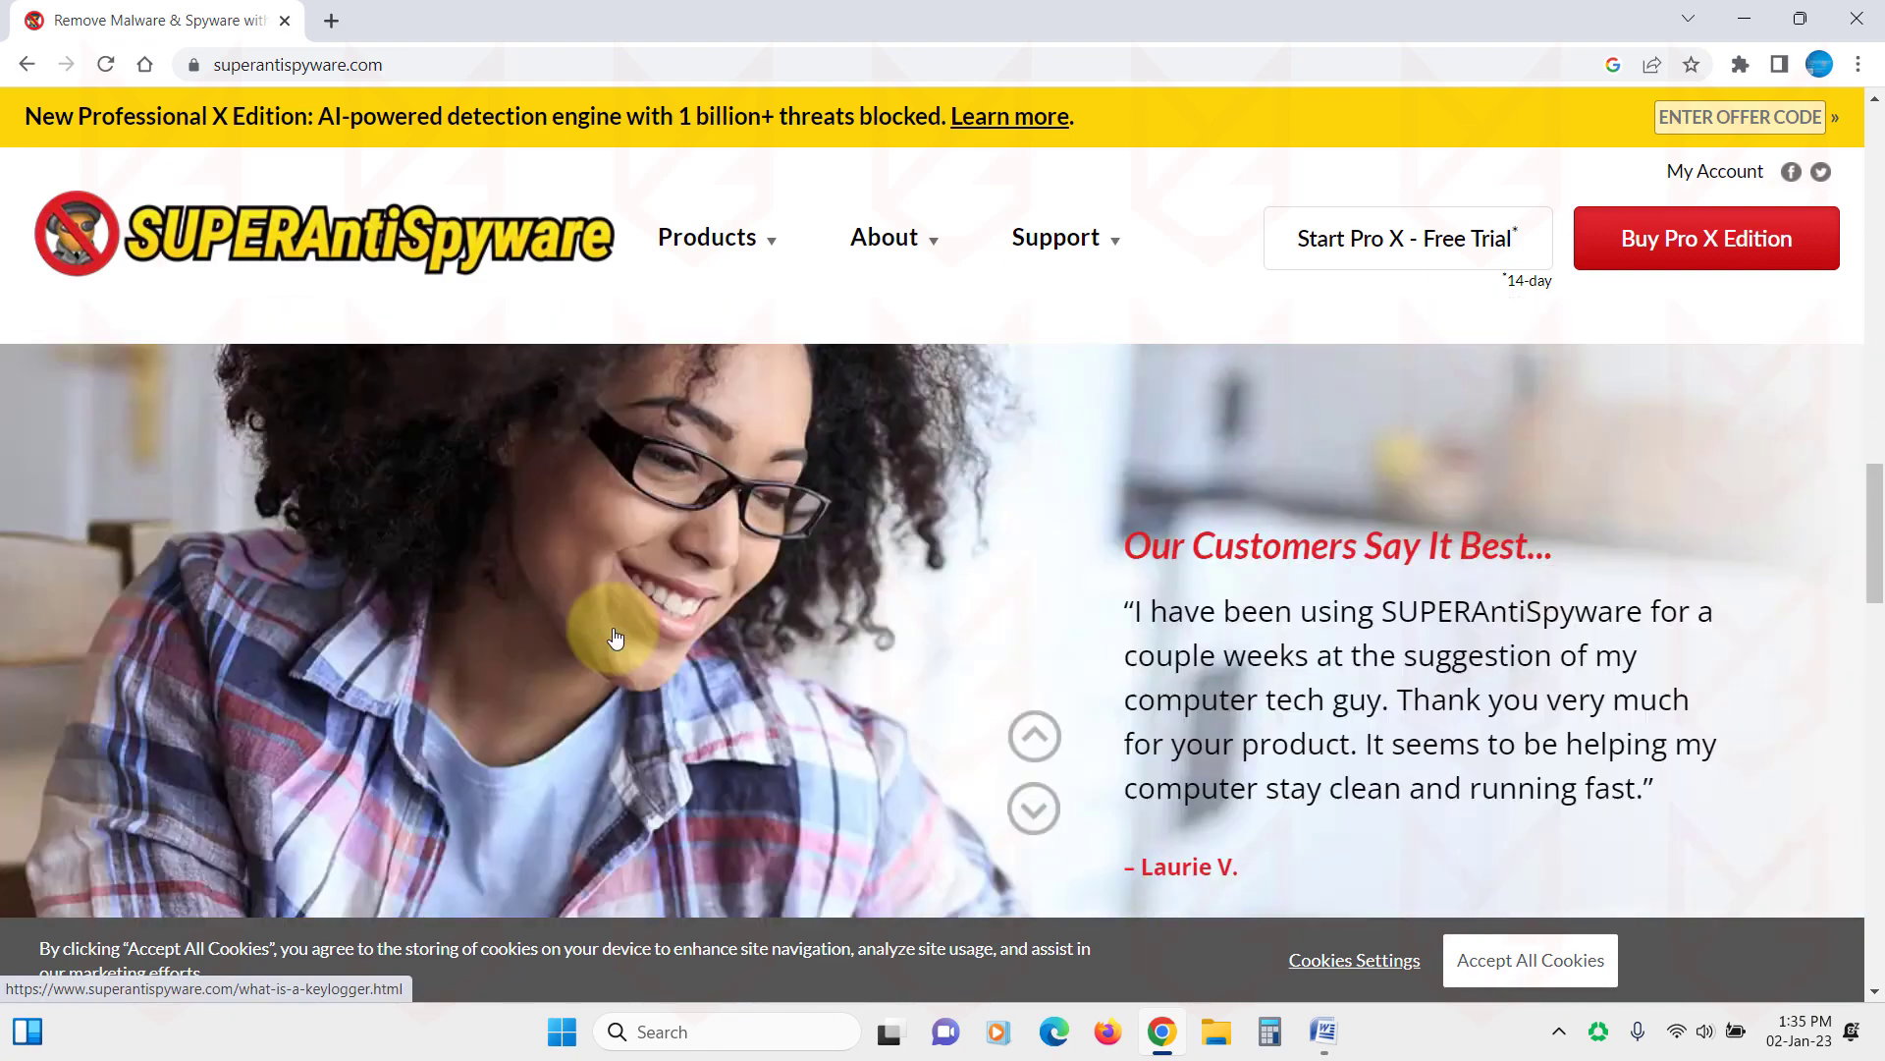
scroll(616, 637, down, 8)
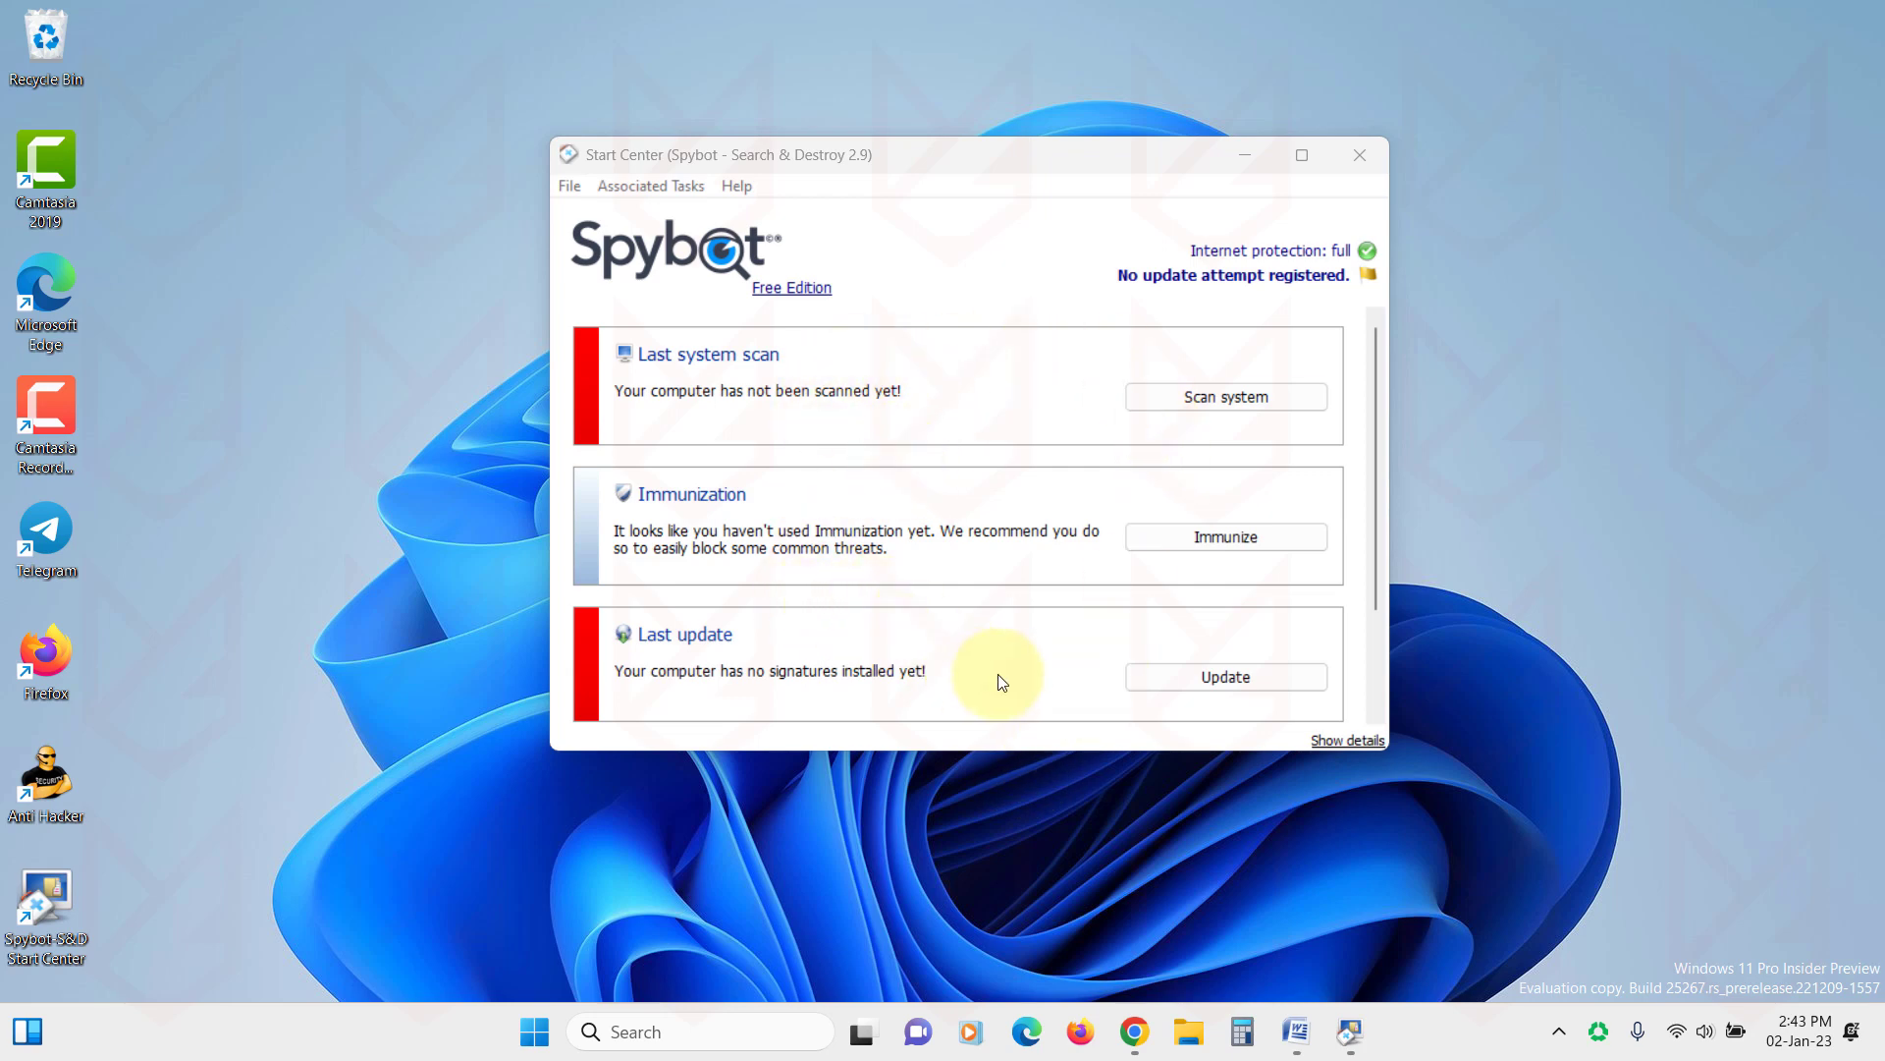
click(1371, 550)
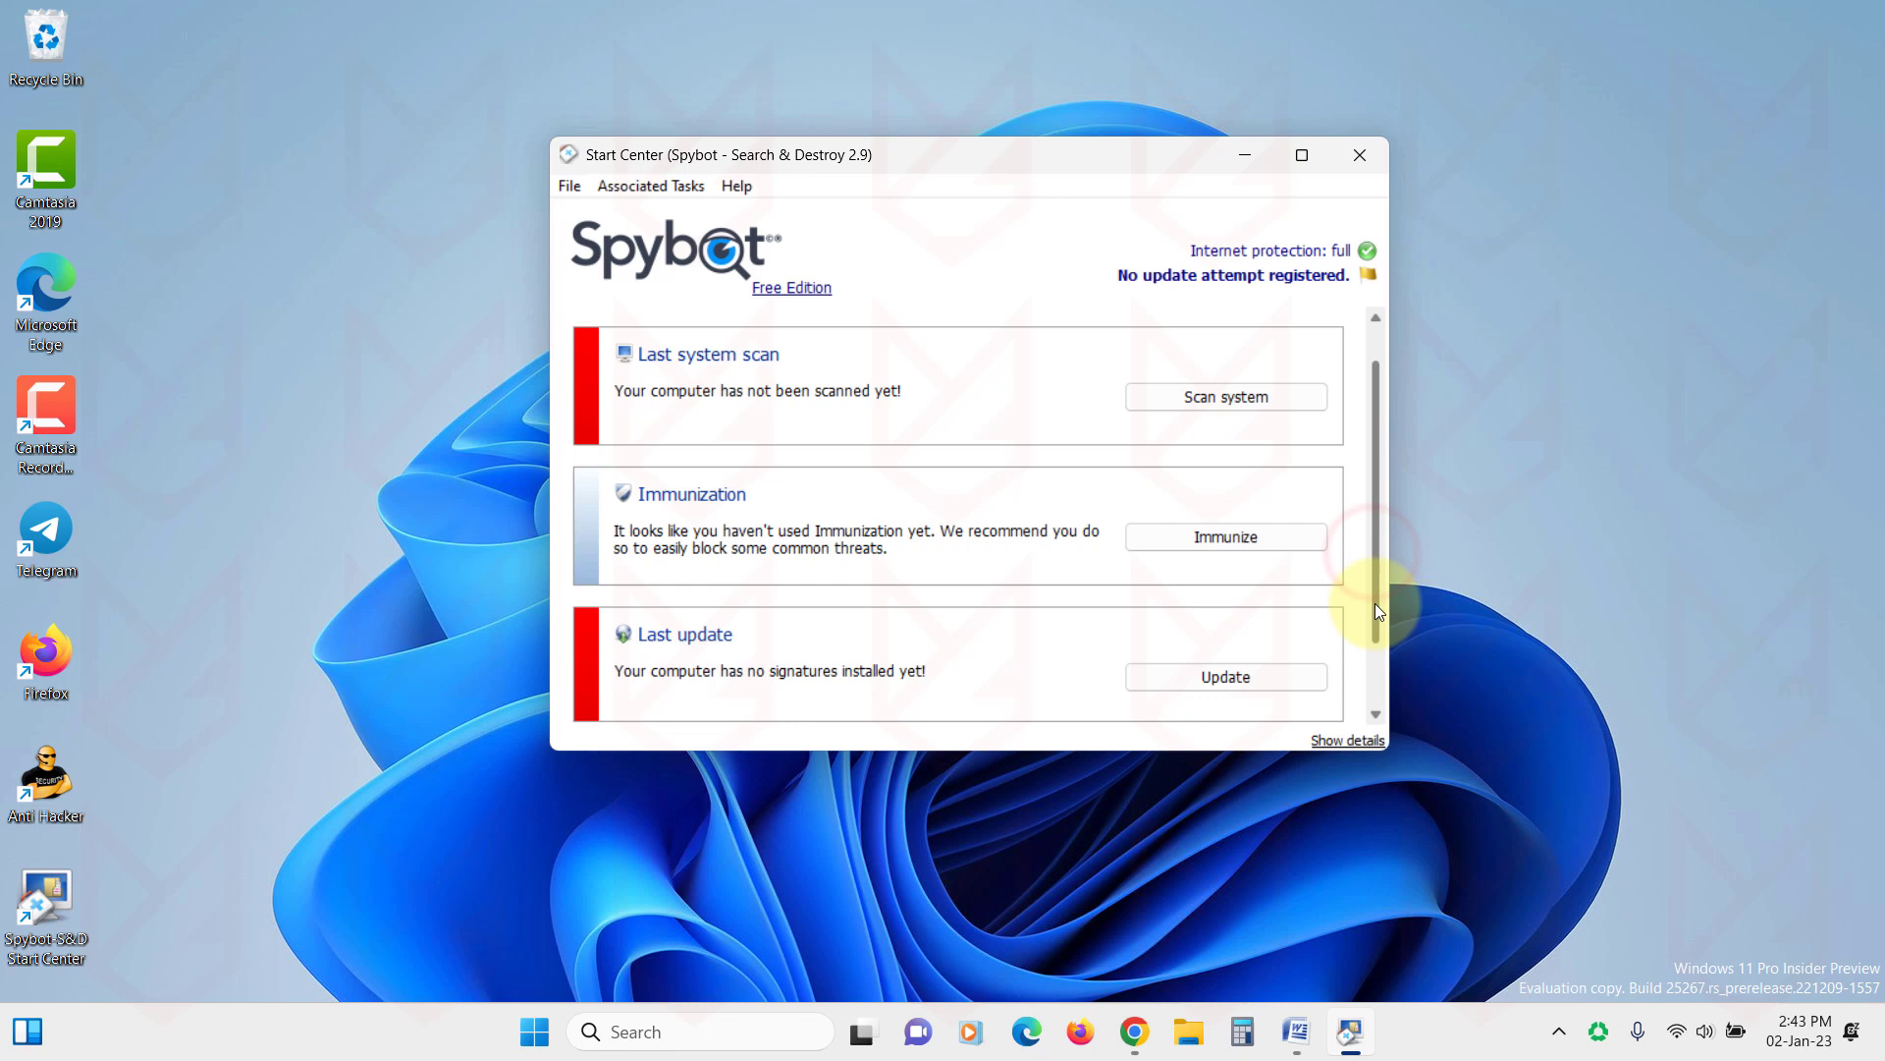
click(1376, 714)
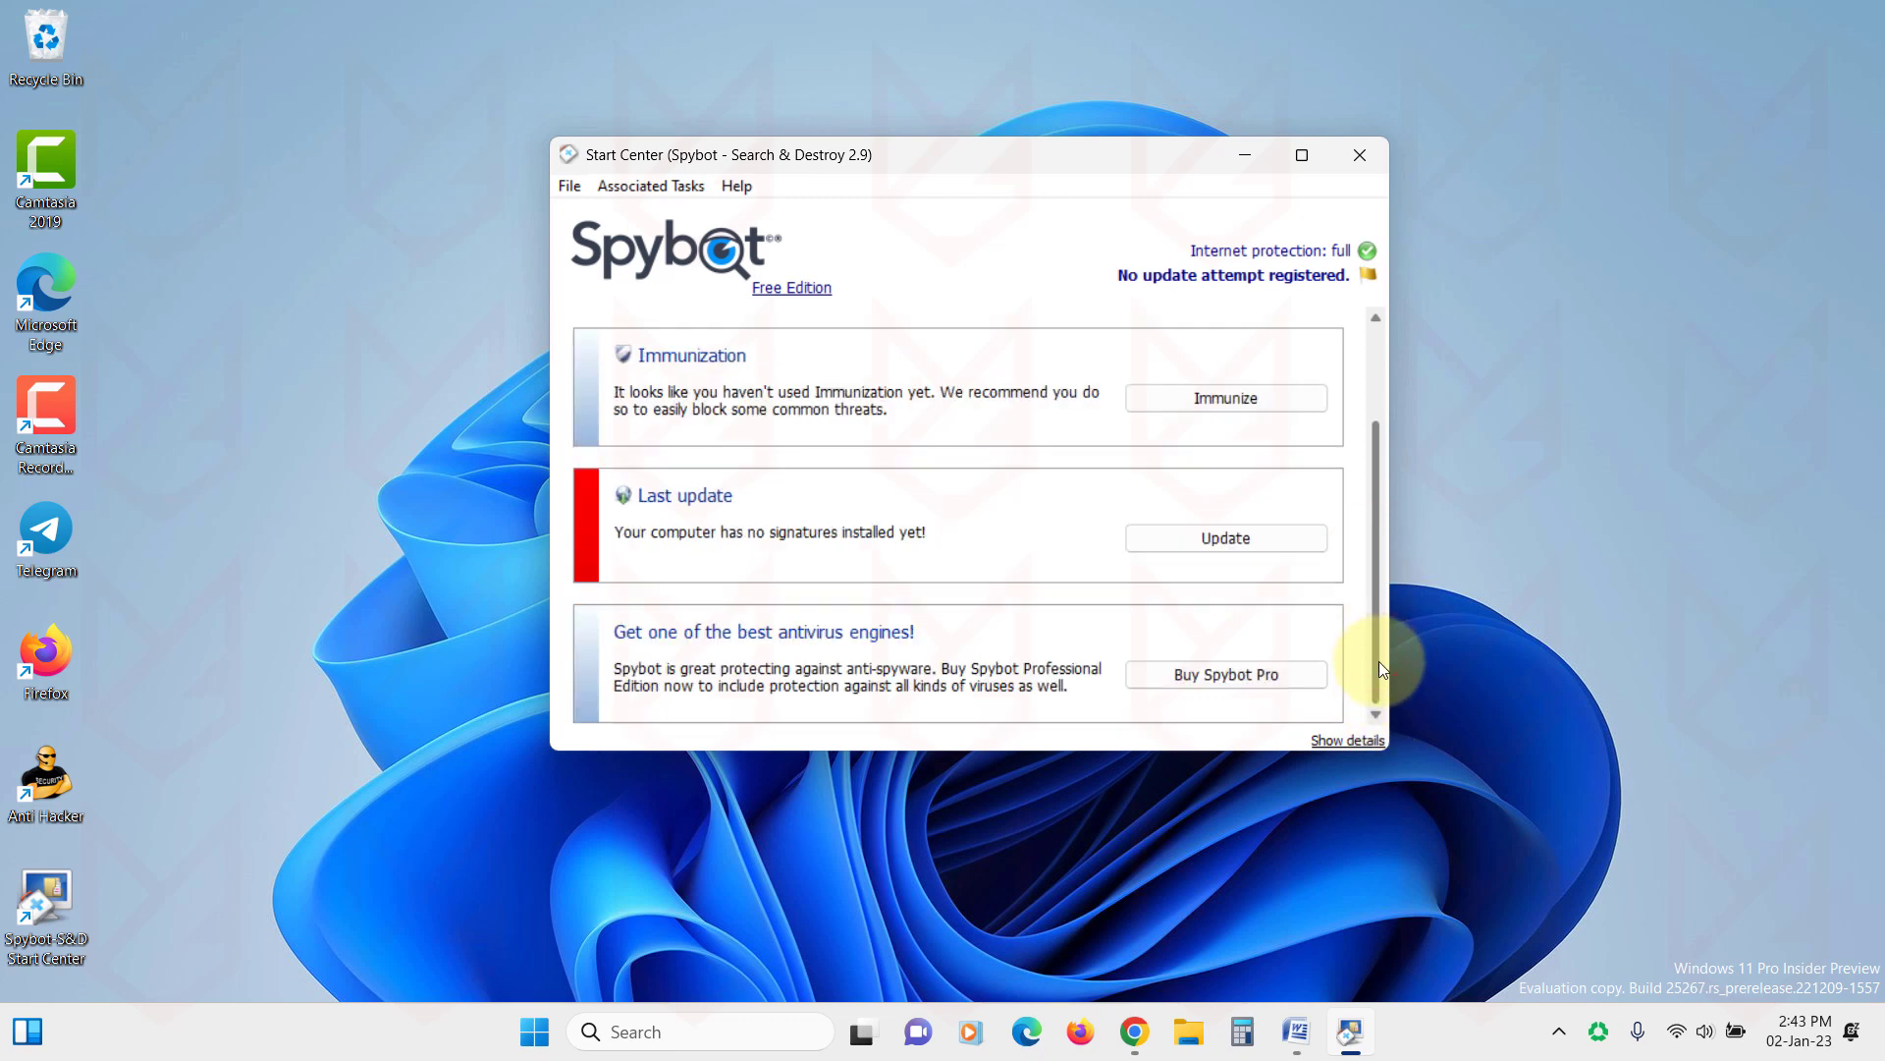
drag(1379, 662, 1369, 426)
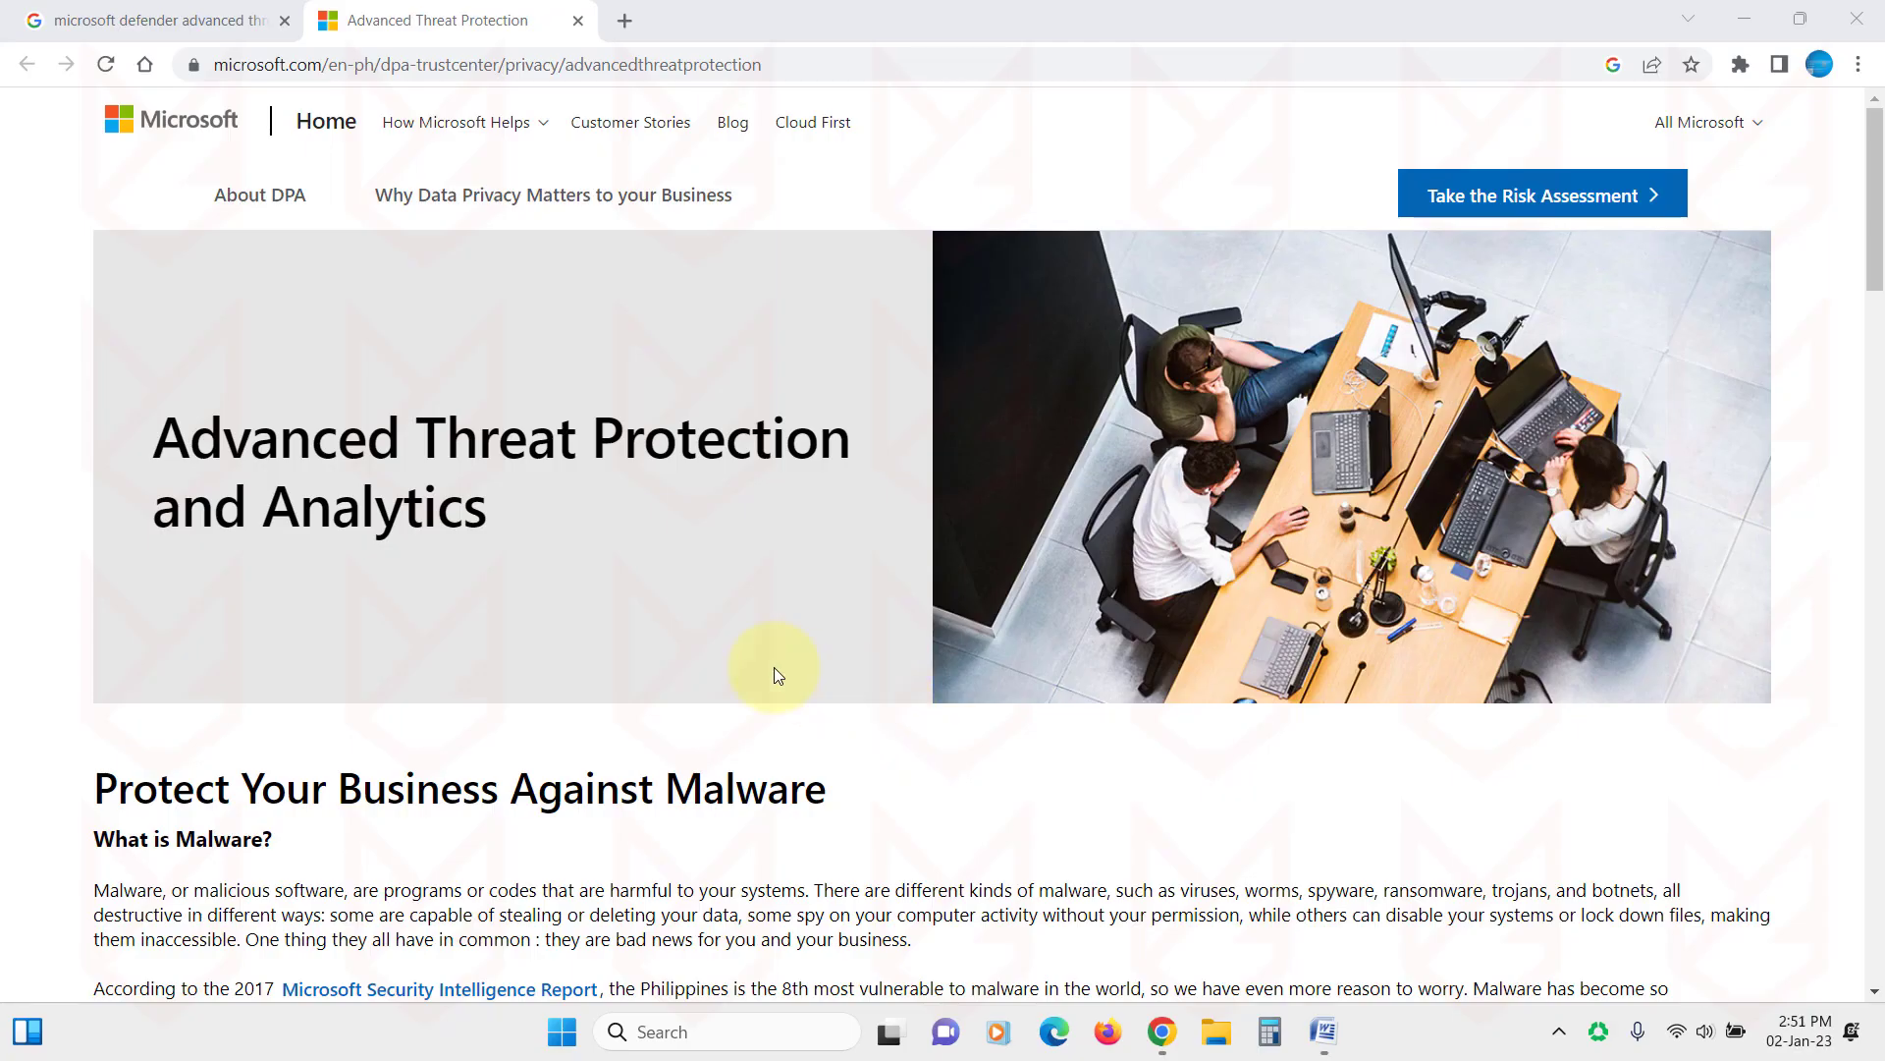
Scroll the Advanced Threat Protection page to the Additional Resources e-book and ransomware playbook downloads
scroll(654, 727, down, 3)
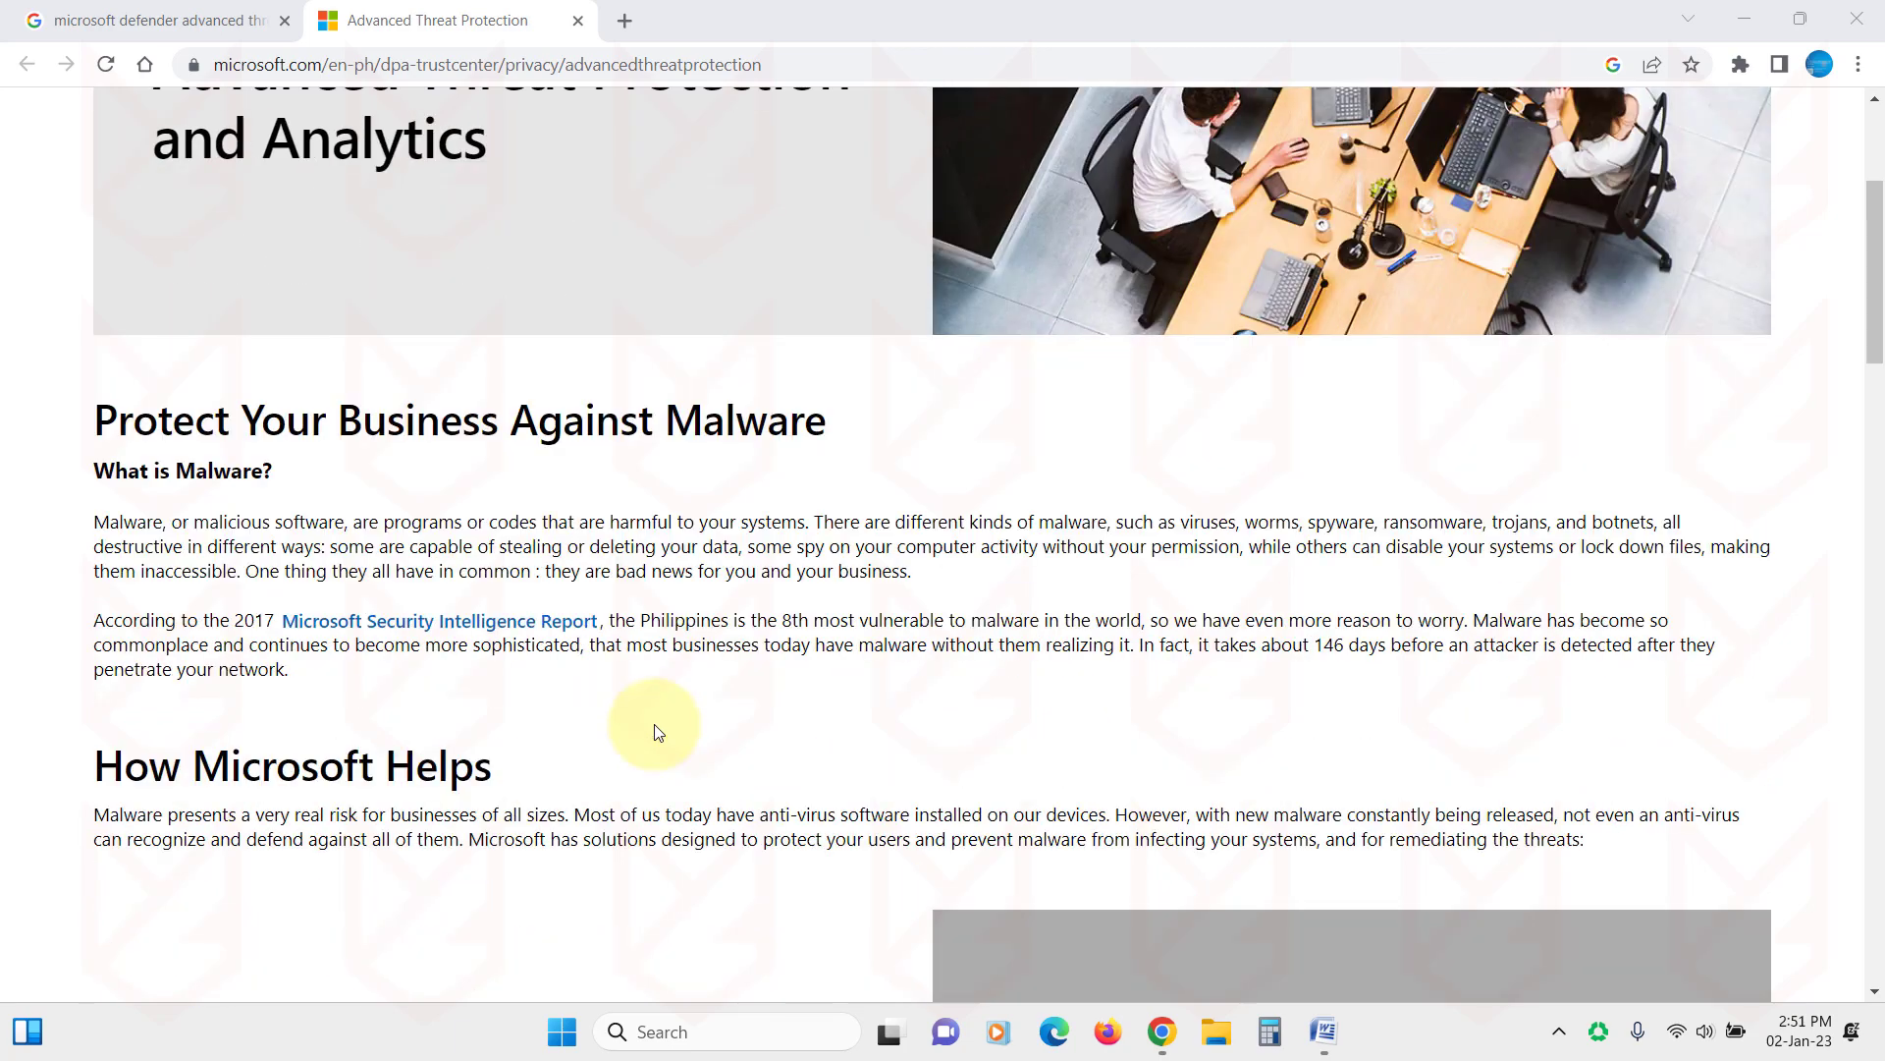
scroll(656, 732, down, 6)
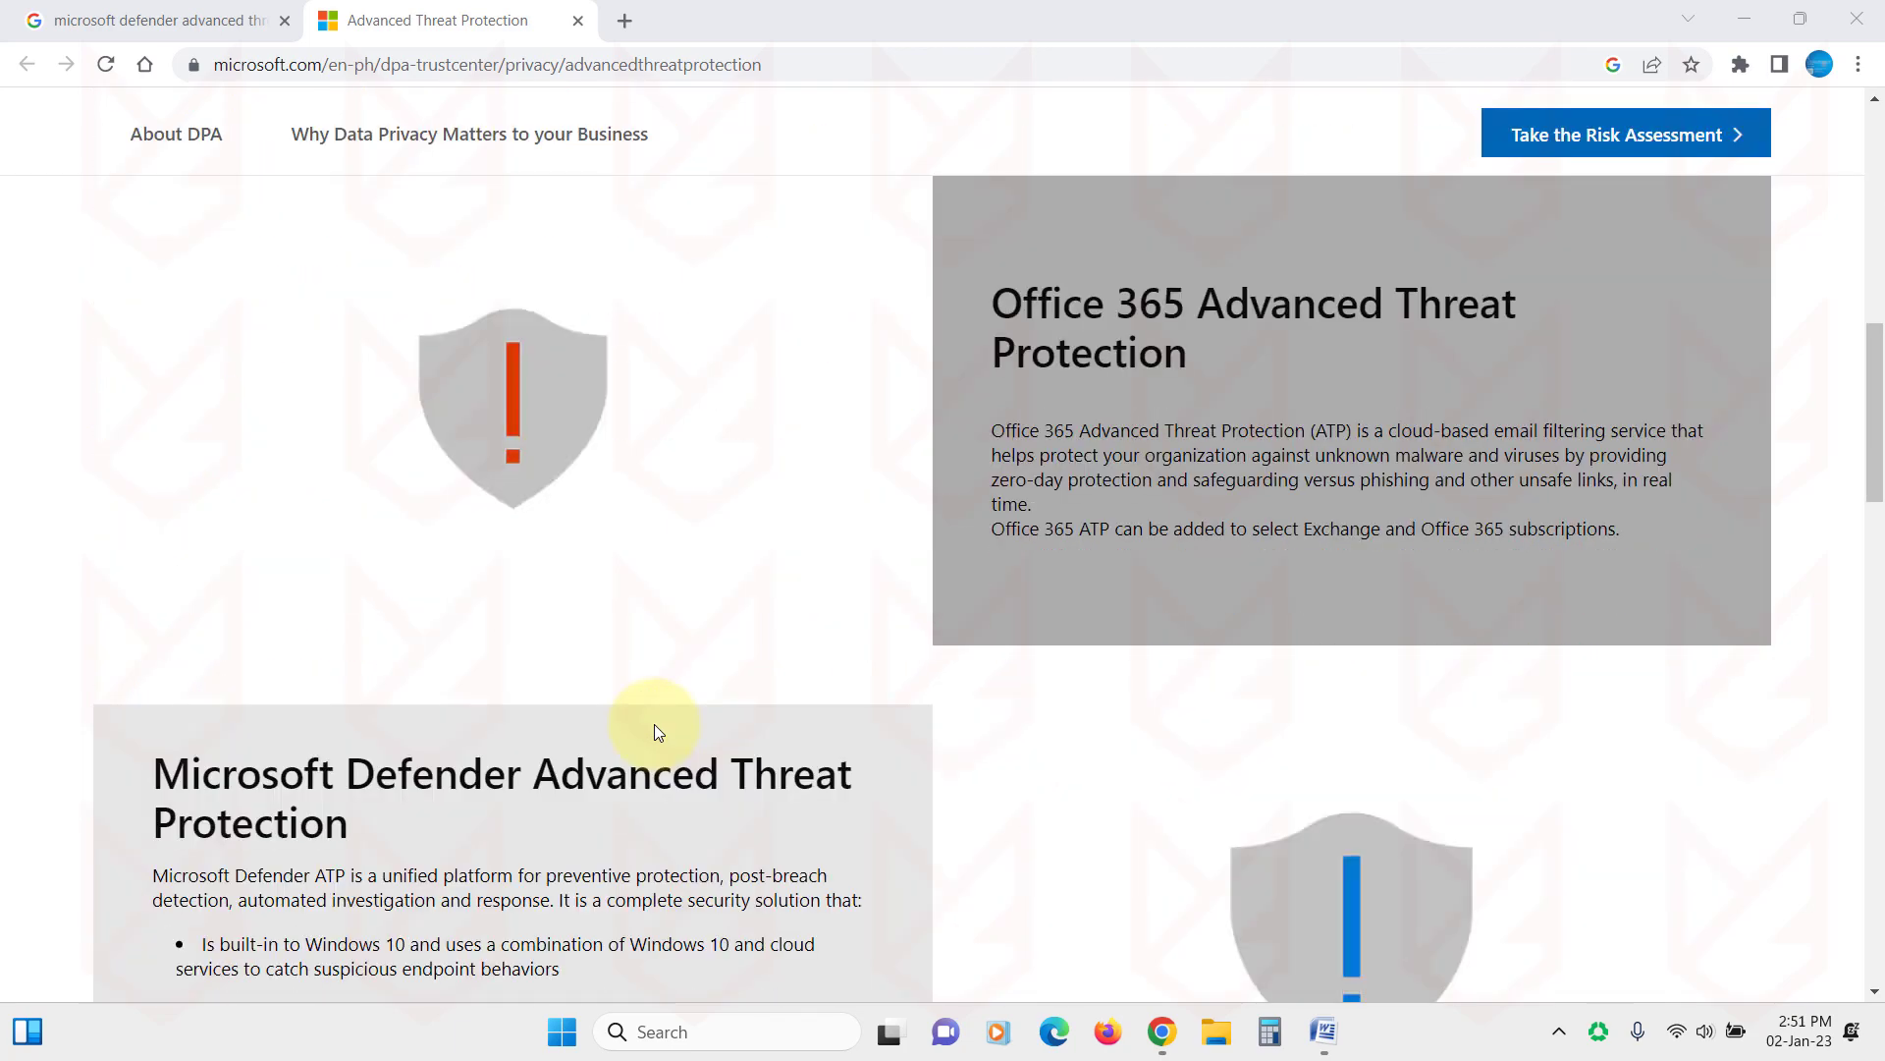
scroll(655, 728, down, 3)
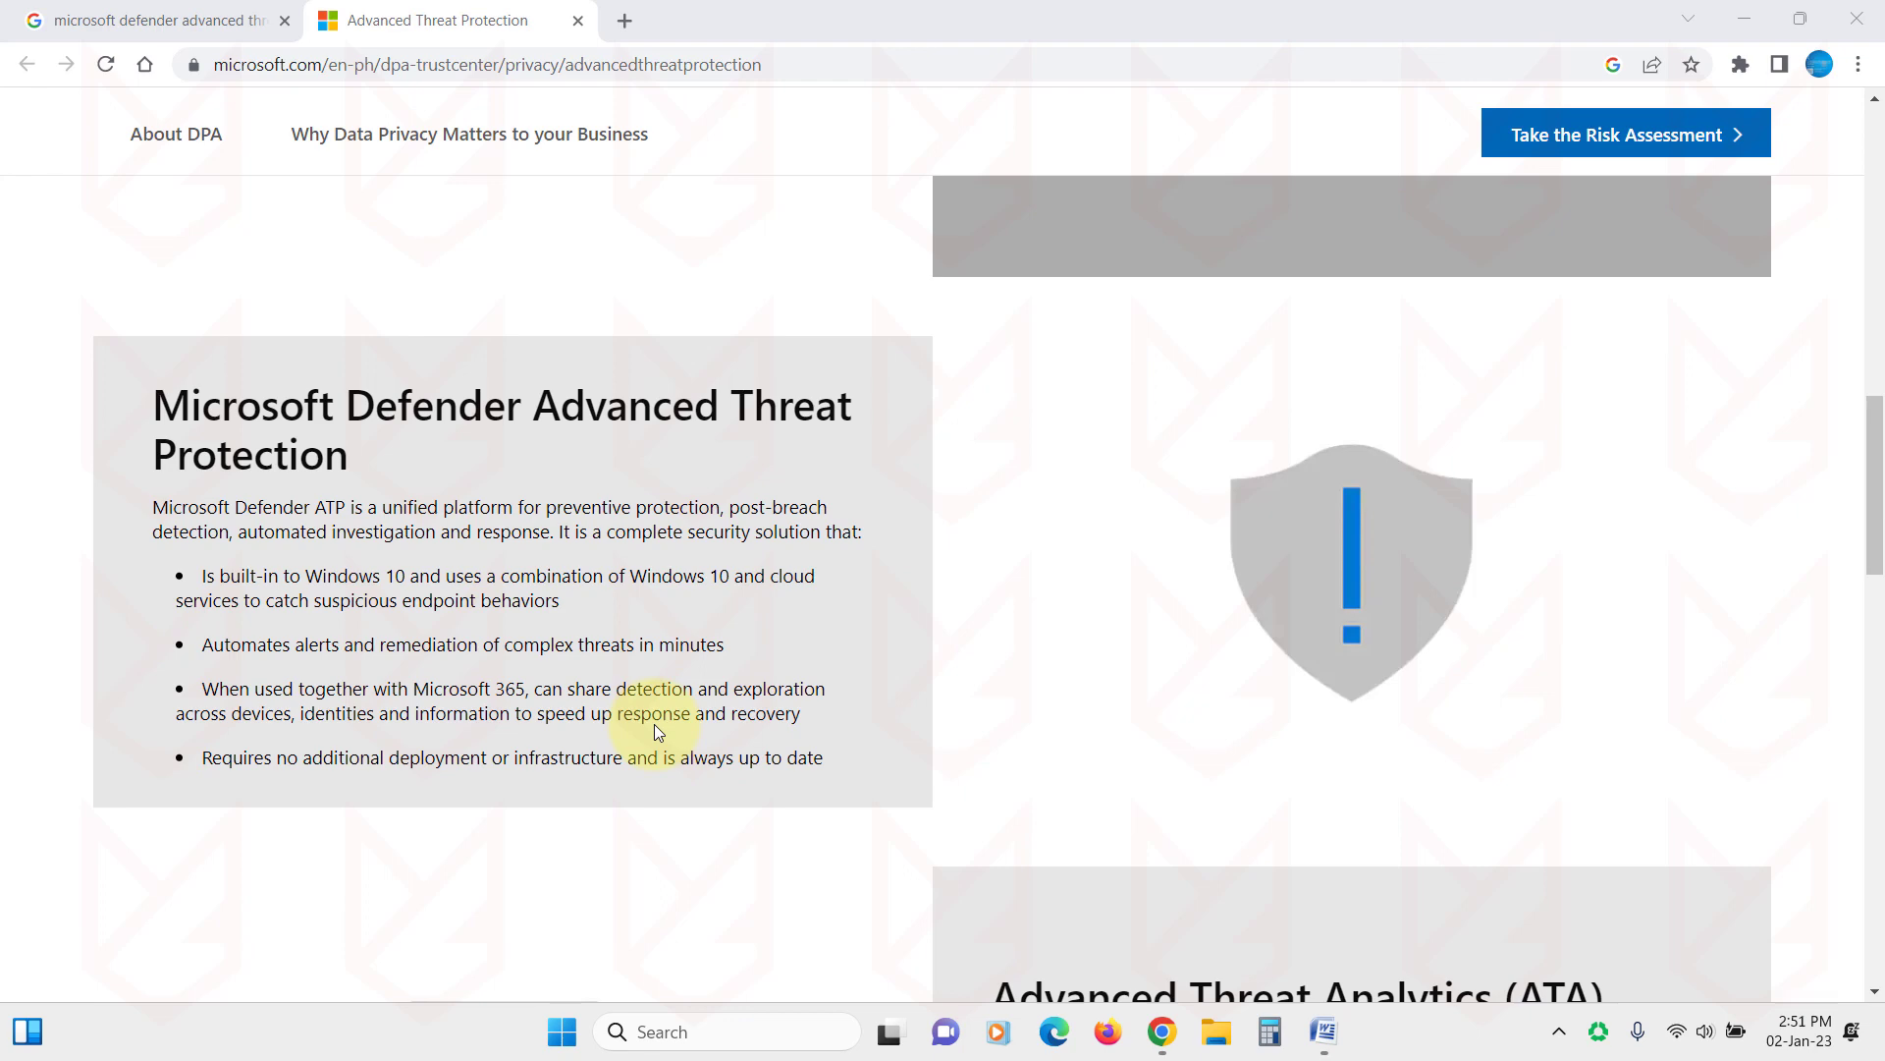
scroll(654, 722, down, 5)
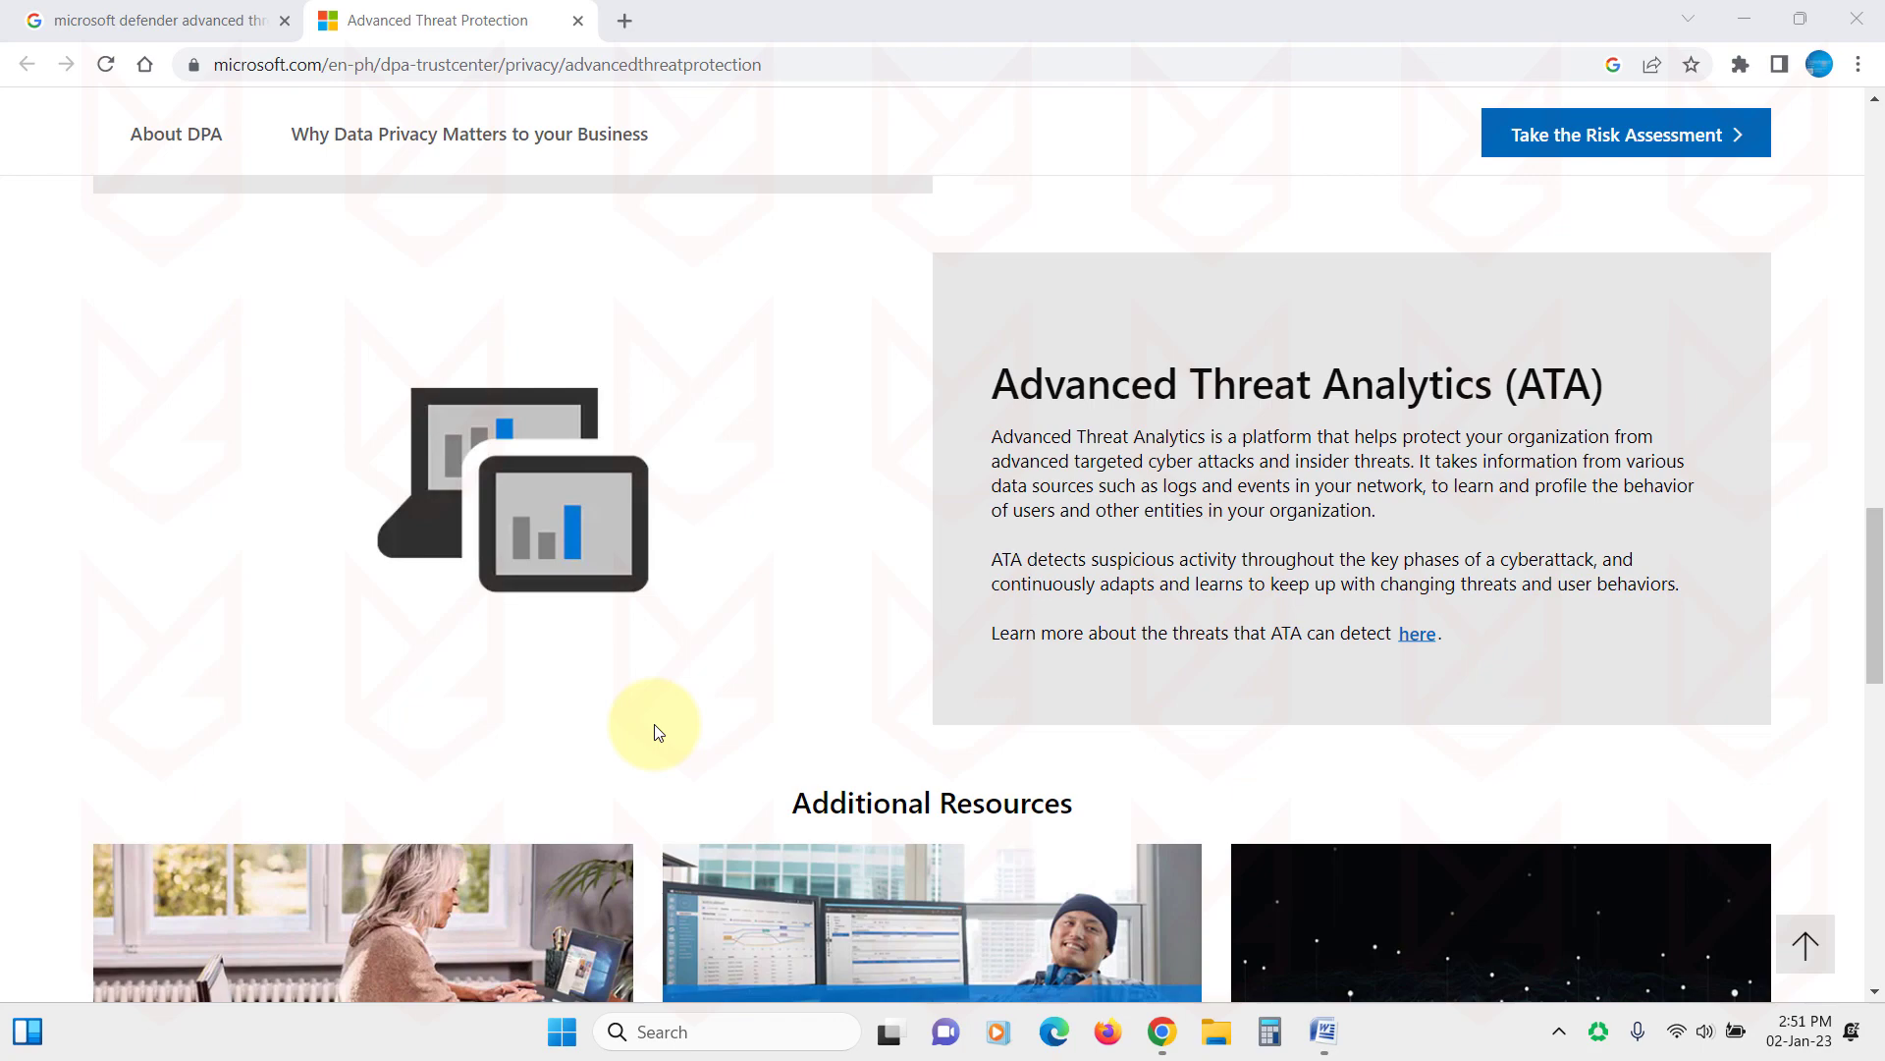
scroll(656, 731, down, 12)
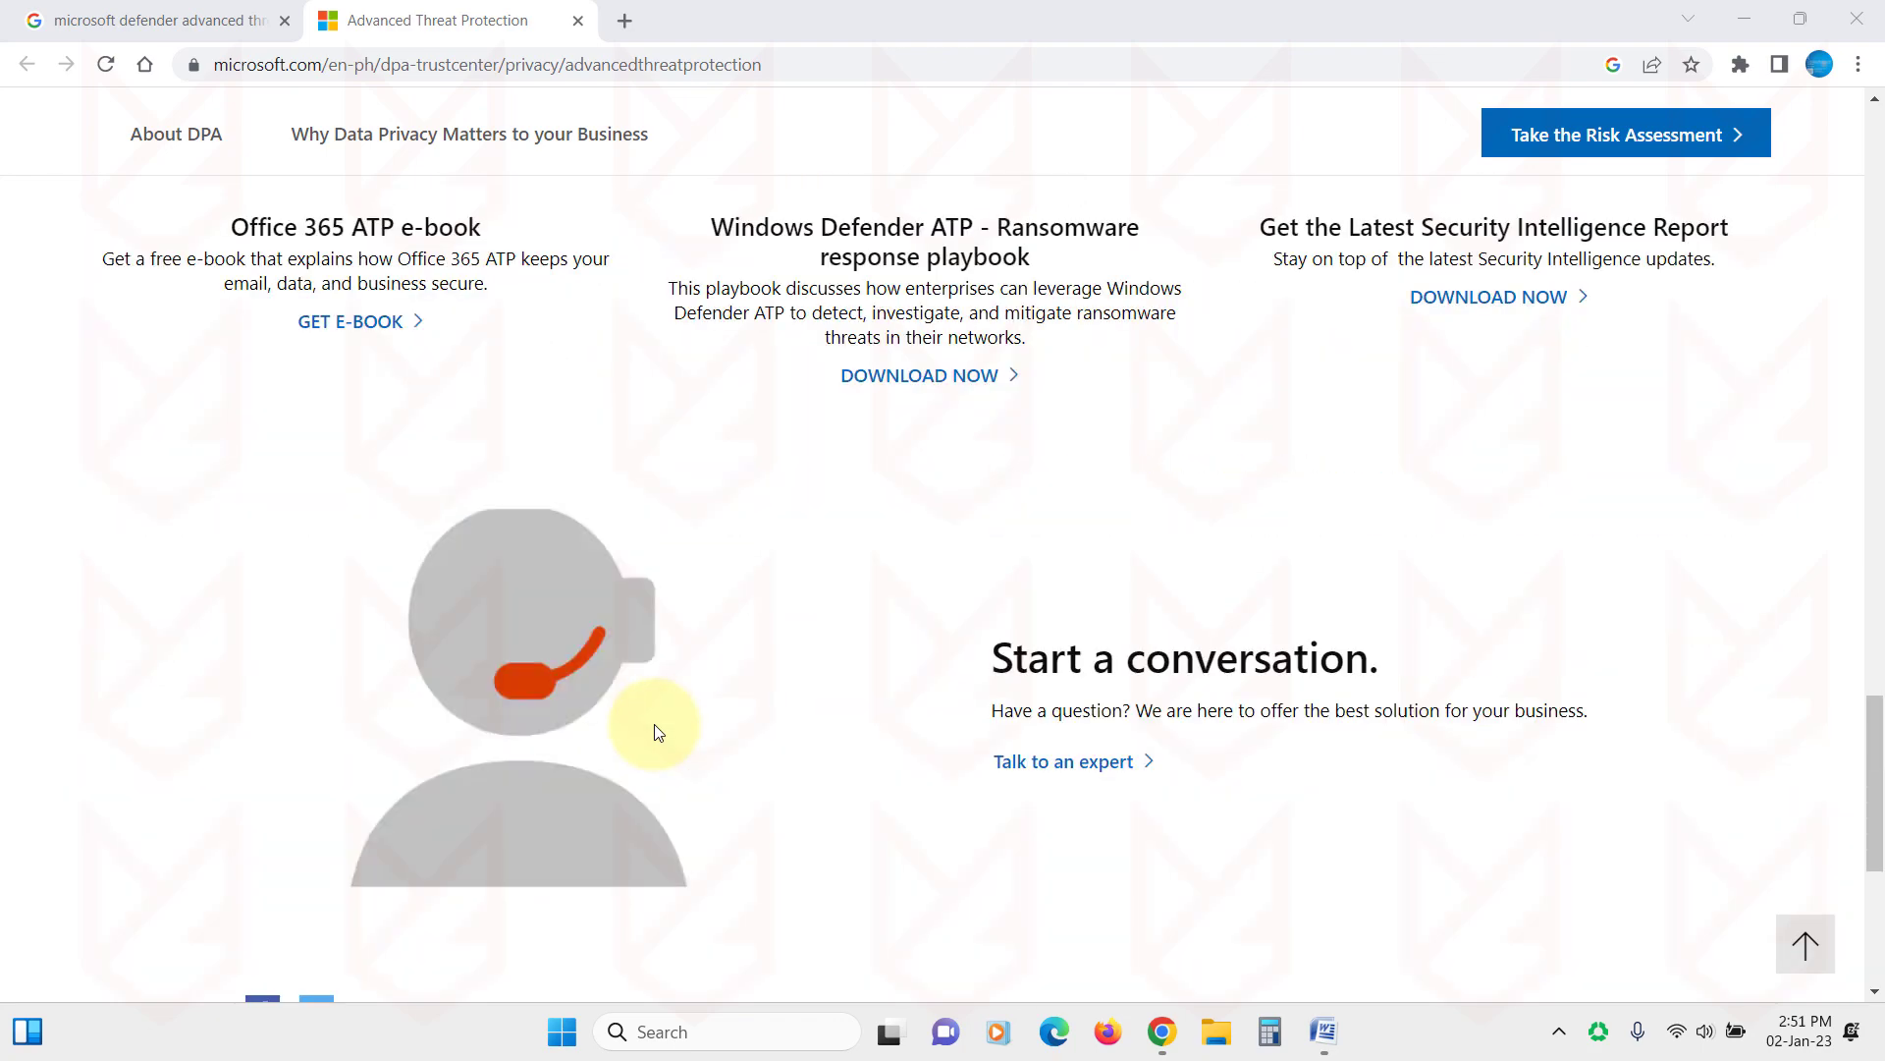
scroll(656, 732, up, 1)
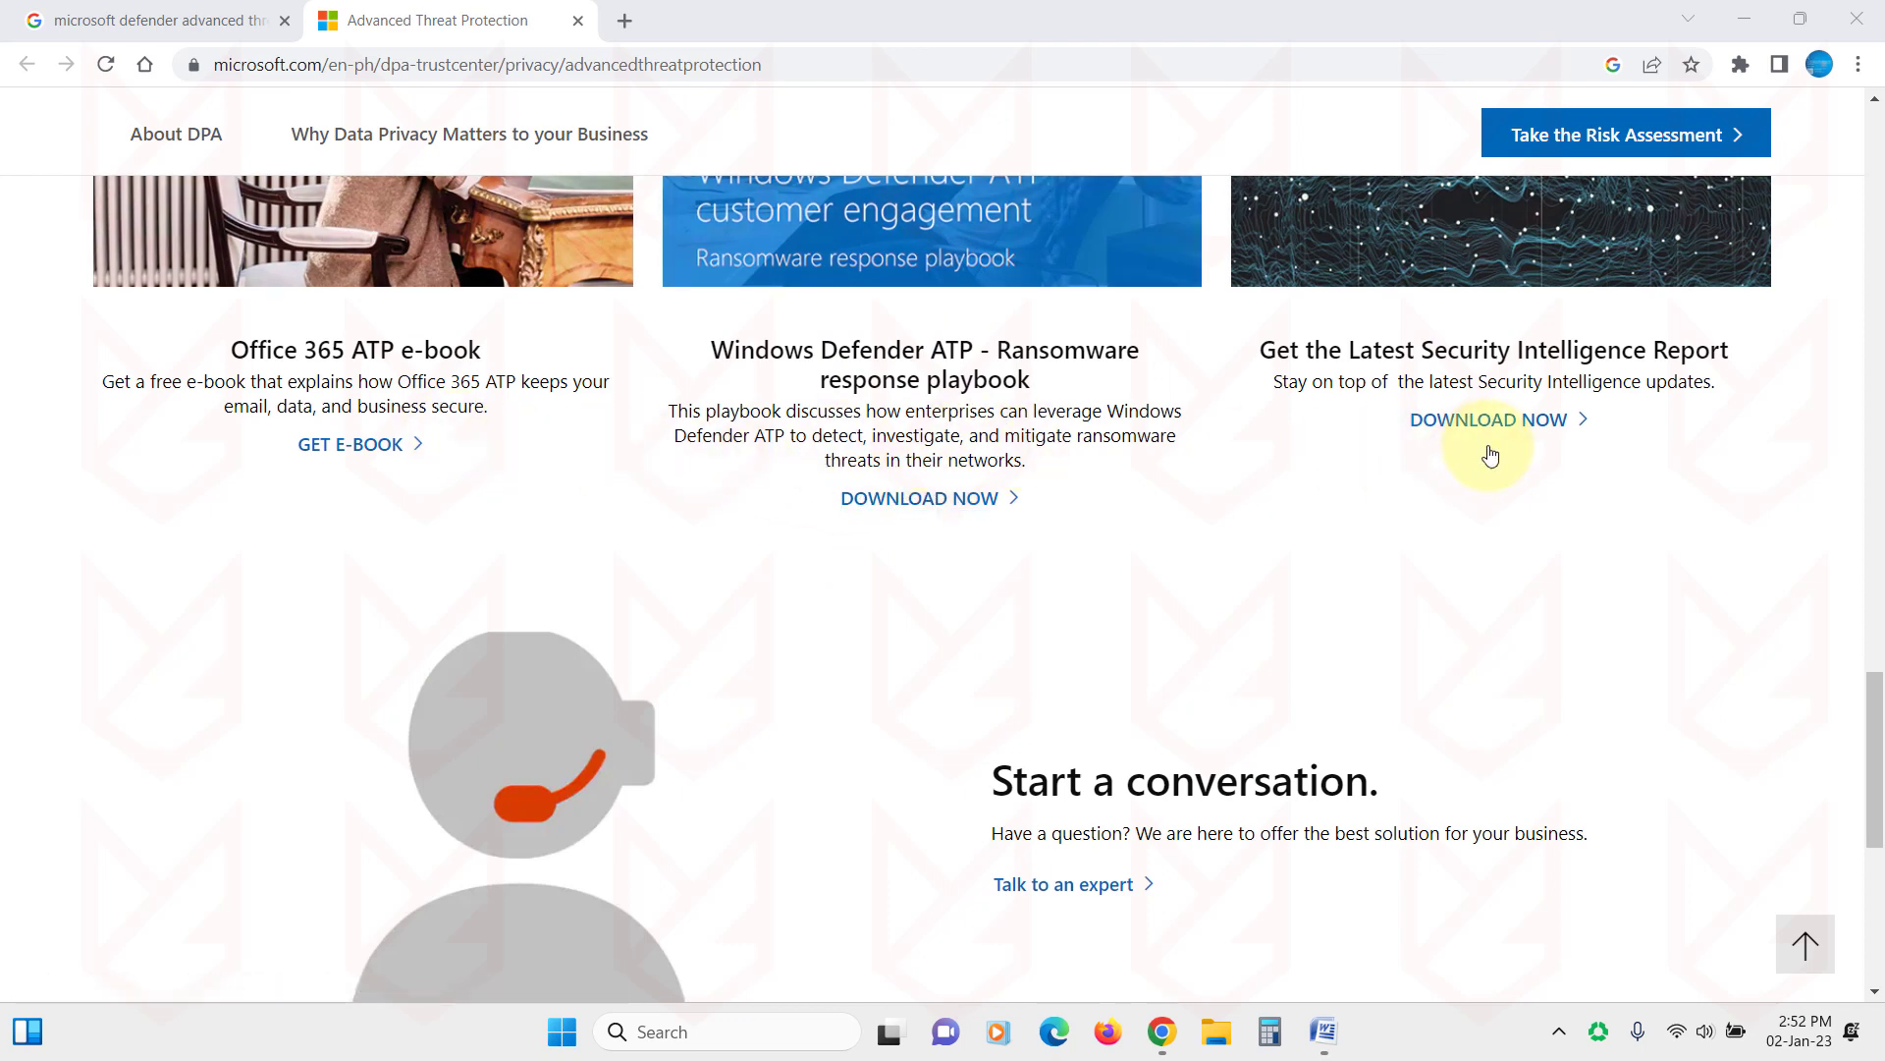
scroll(1487, 452, up, 2)
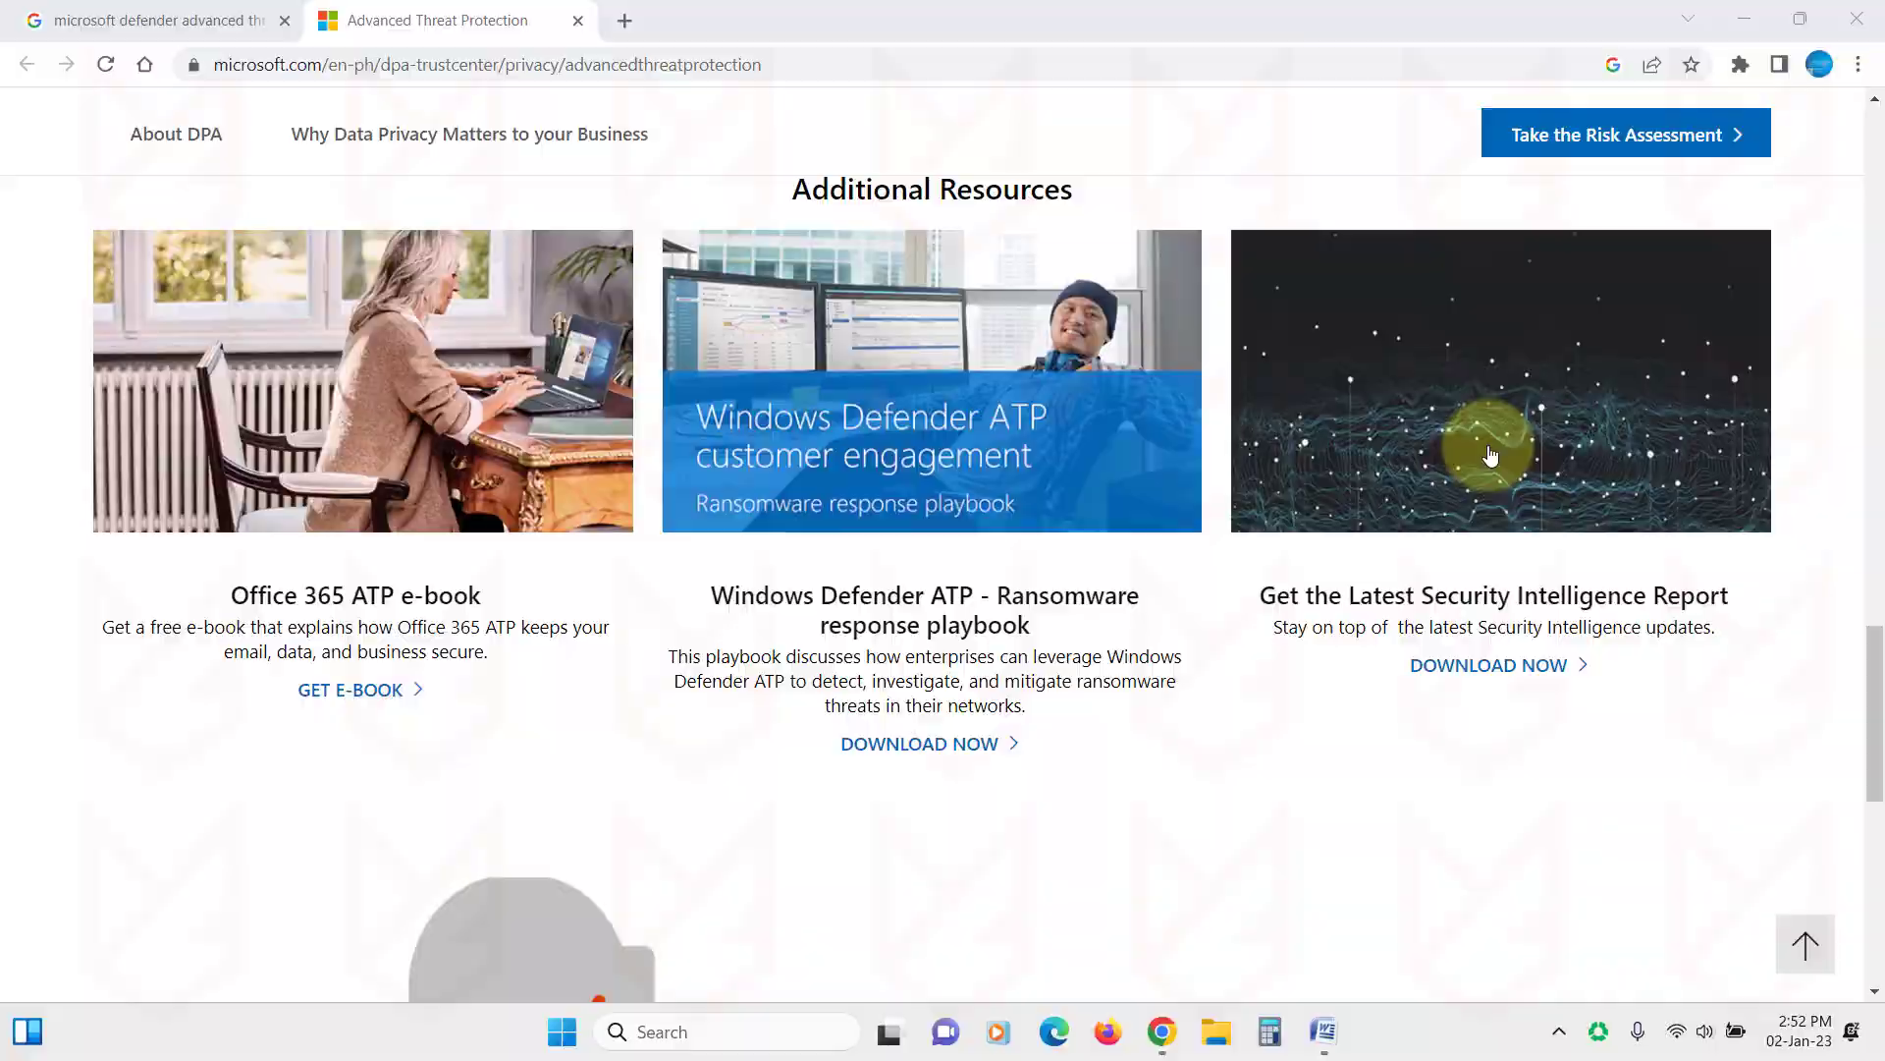